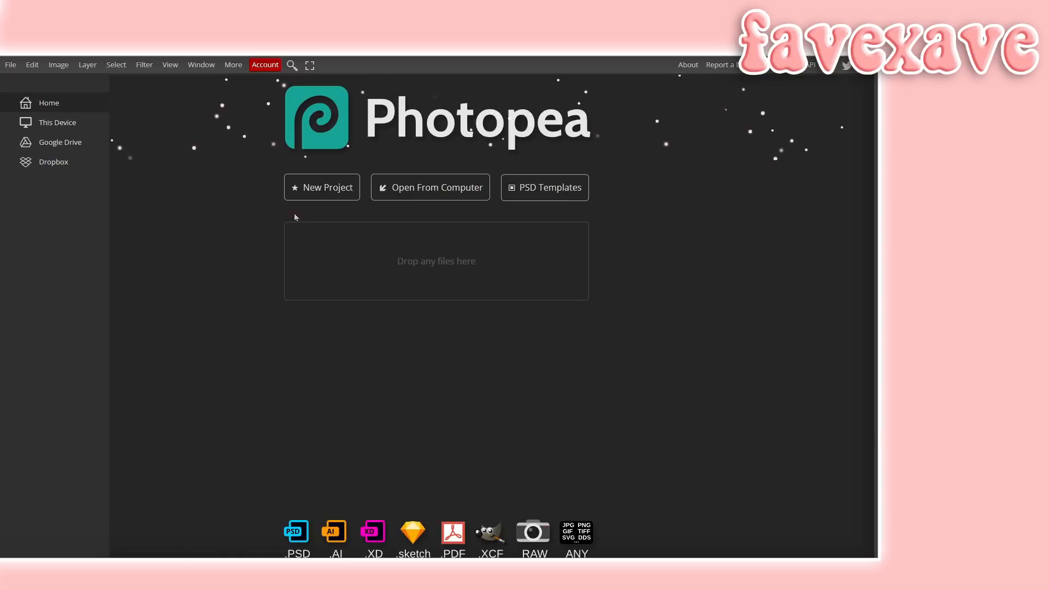
- Create a new project using the YouTube Cover preset at 2560 × 1440 px with a white background
left_click(307, 192)
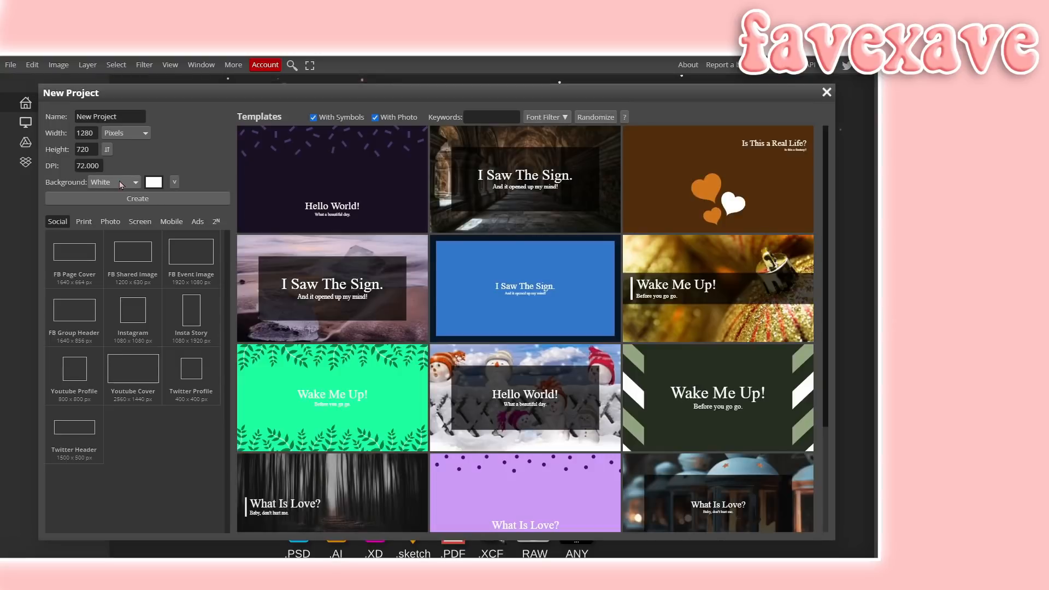
left_click(122, 182)
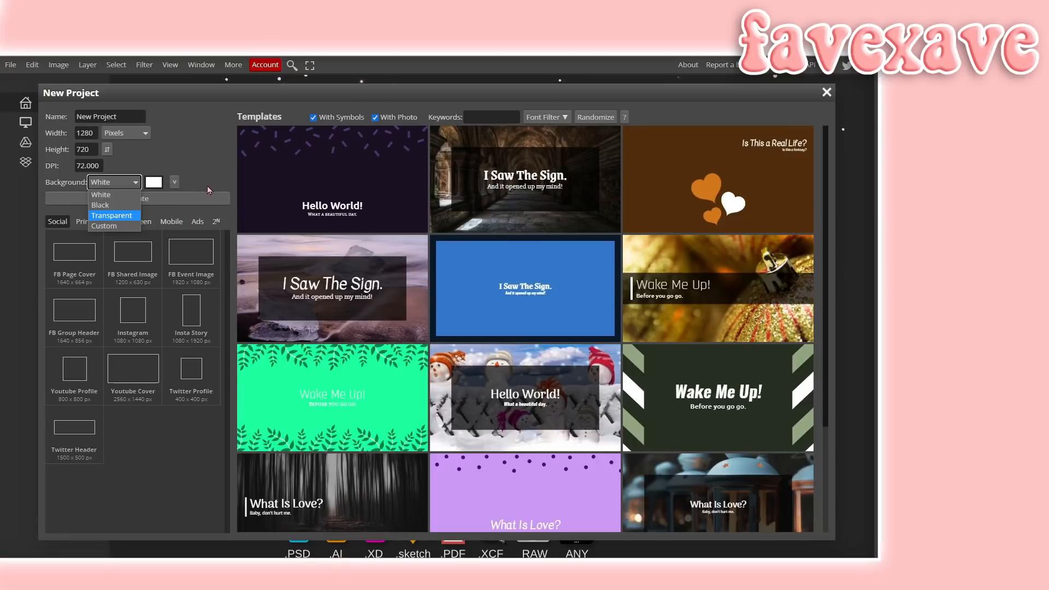
left_click(133, 371)
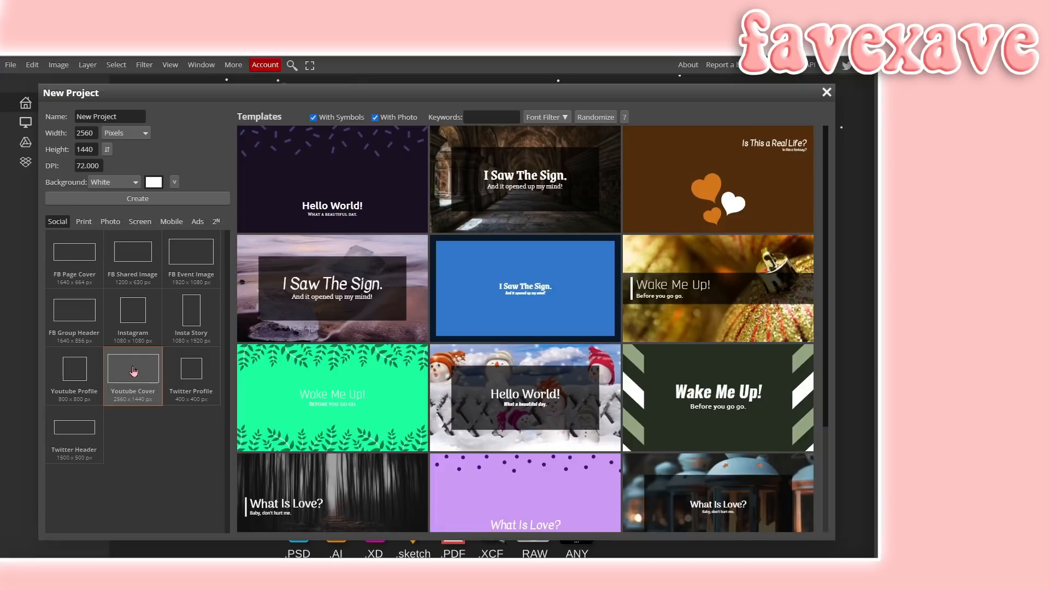
left_click(185, 200)
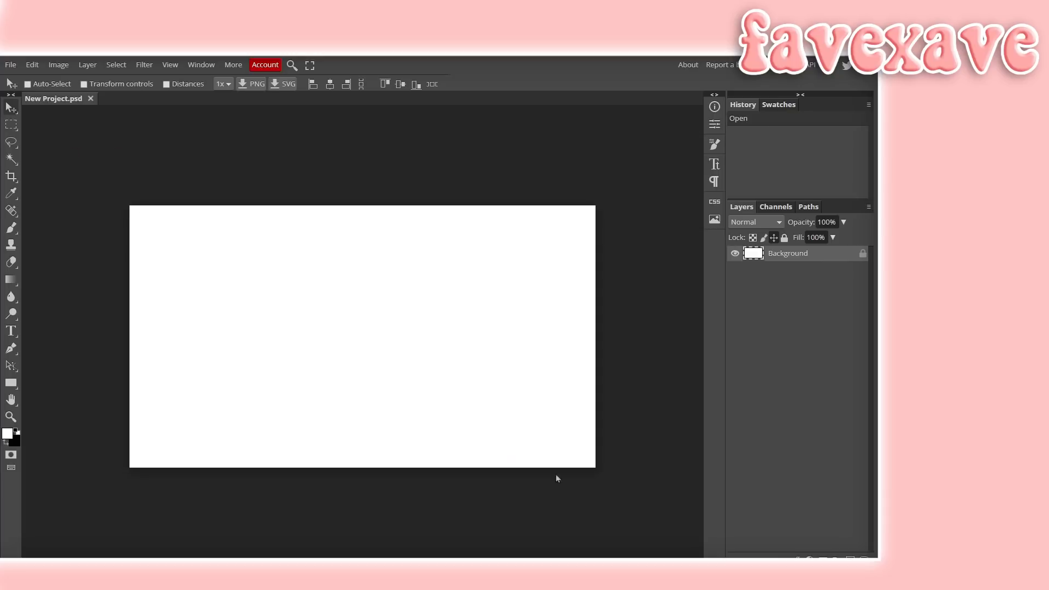
- Open and place the Roblox kitchen screenshot into the project
left_click(10, 65)
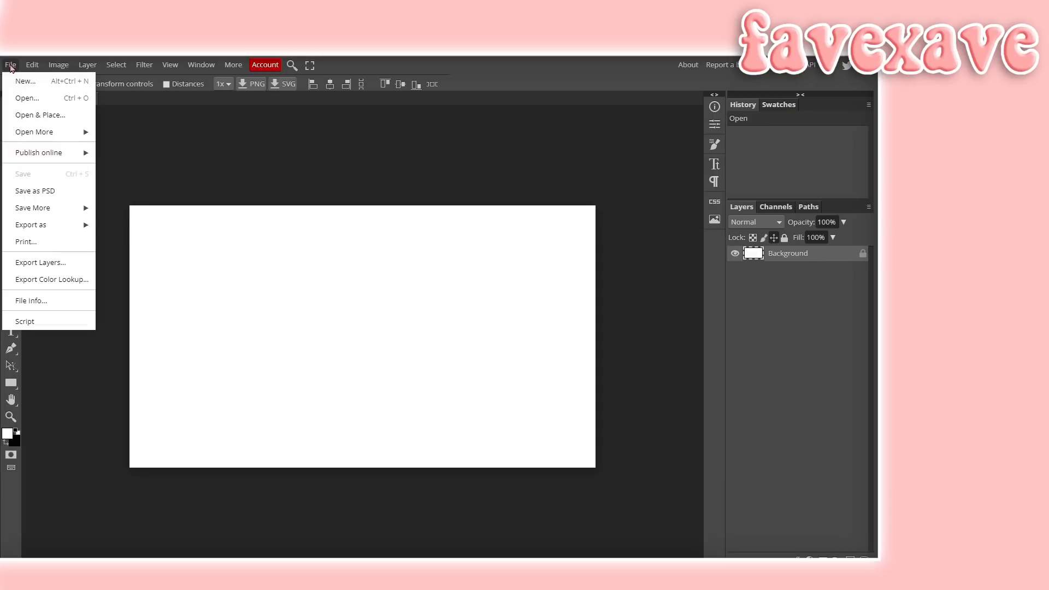
left_click(58, 115)
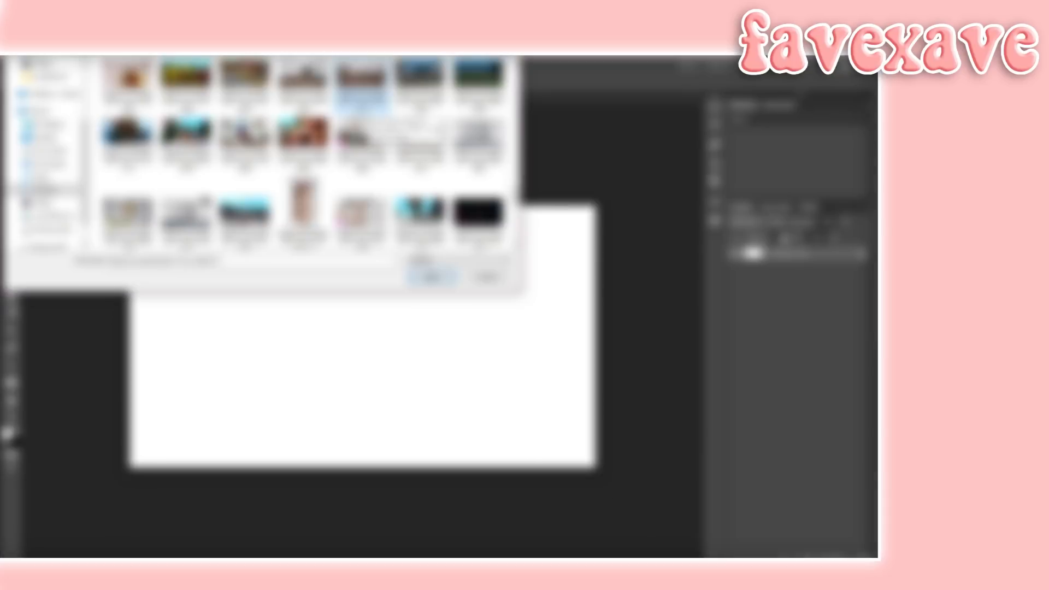
left_click(433, 277)
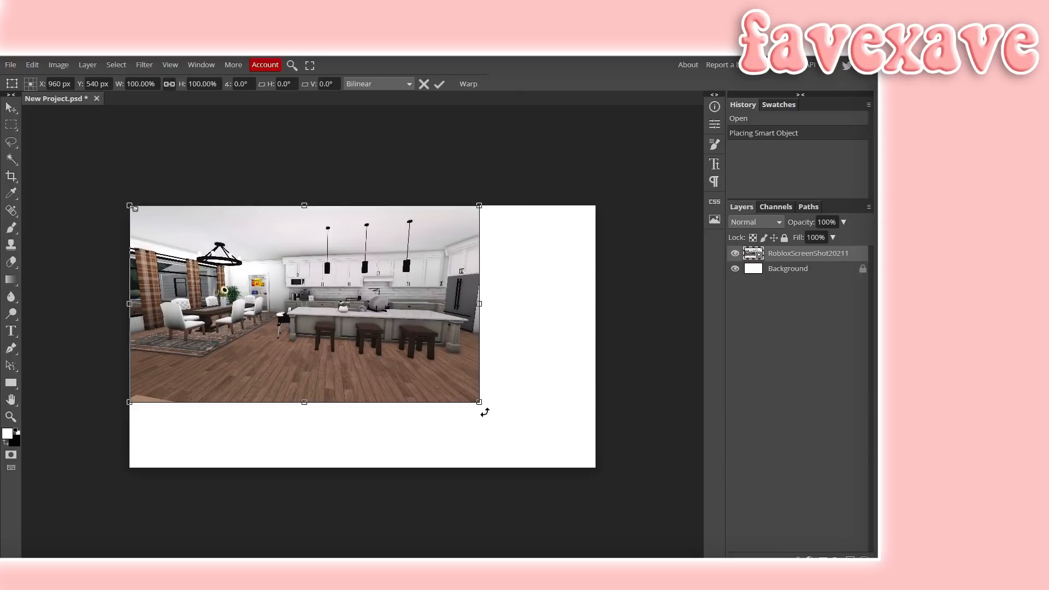
- Scale and position the placed screenshot so it covers the whole canvas, then confirm the transform
left_click_drag(479, 403, 646, 507)
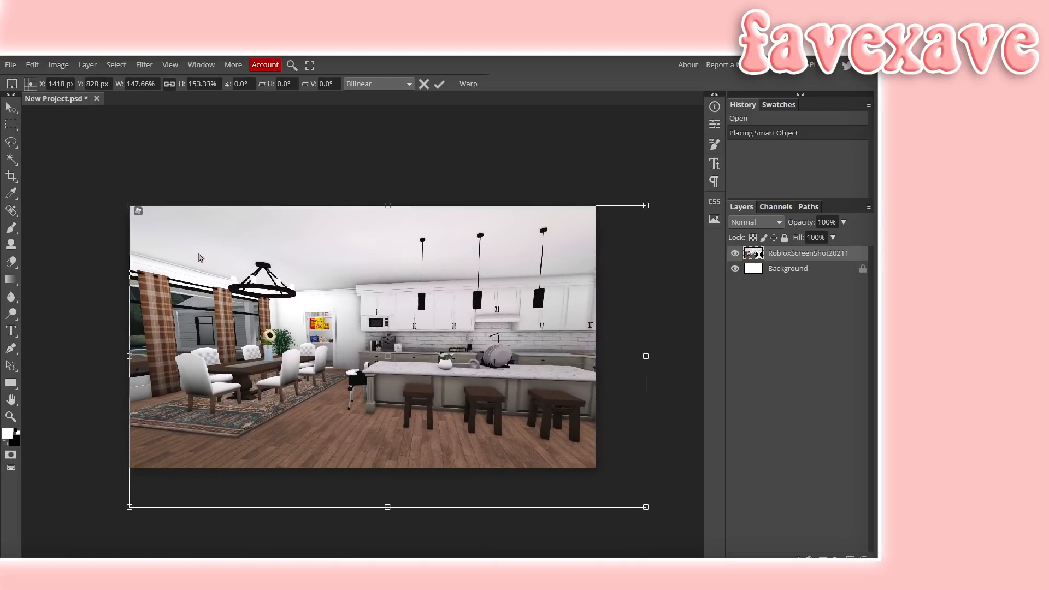
left_click_drag(306, 275, 279, 268)
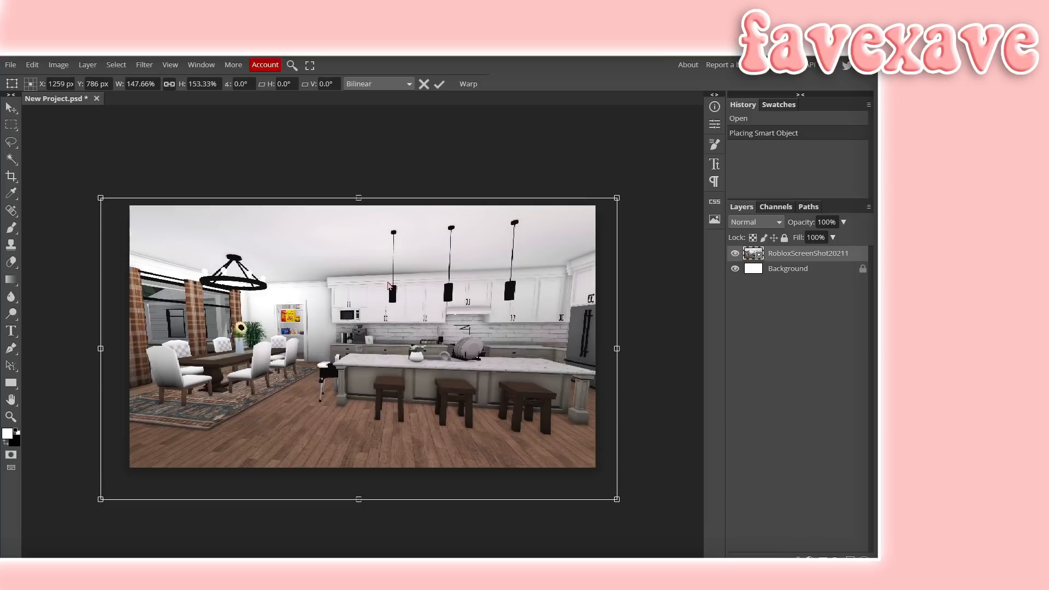
key("Return")
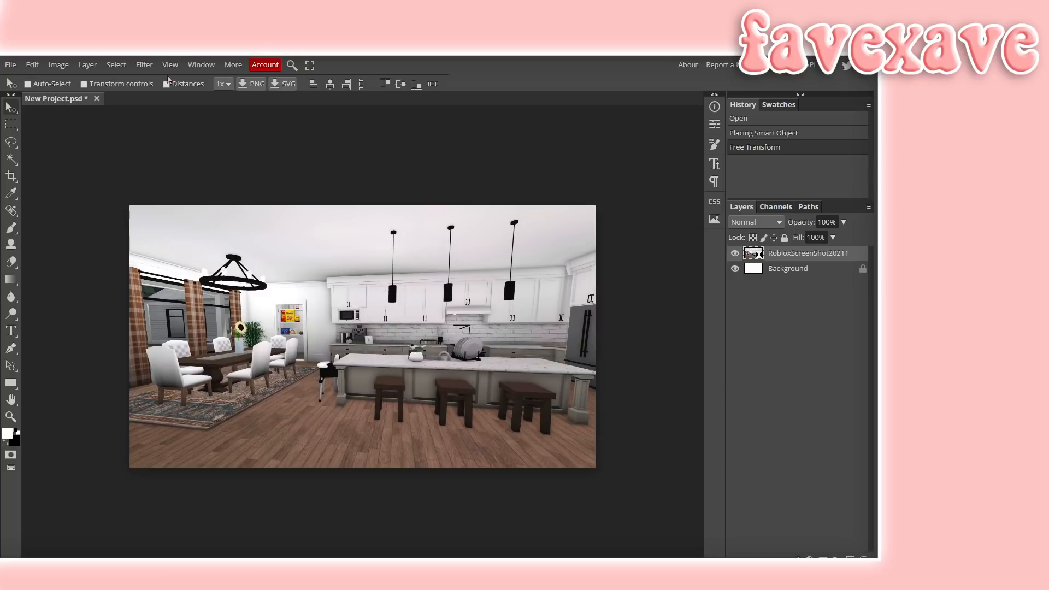
- Apply a Gaussian Blur with a radius of about 37 px to the kitchen screenshot
left_click(155, 66)
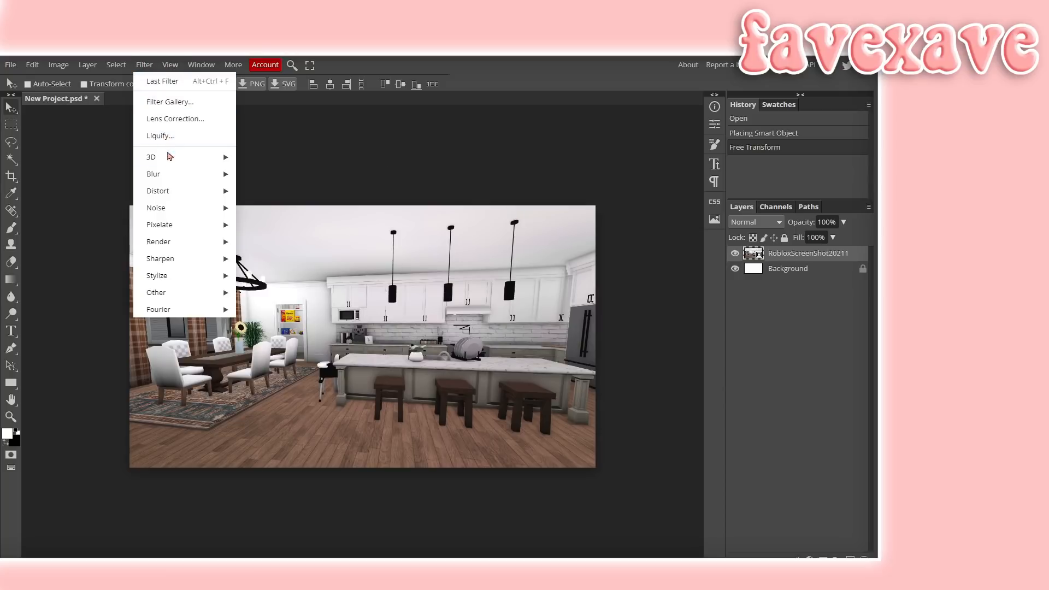
mouse_move(190, 178)
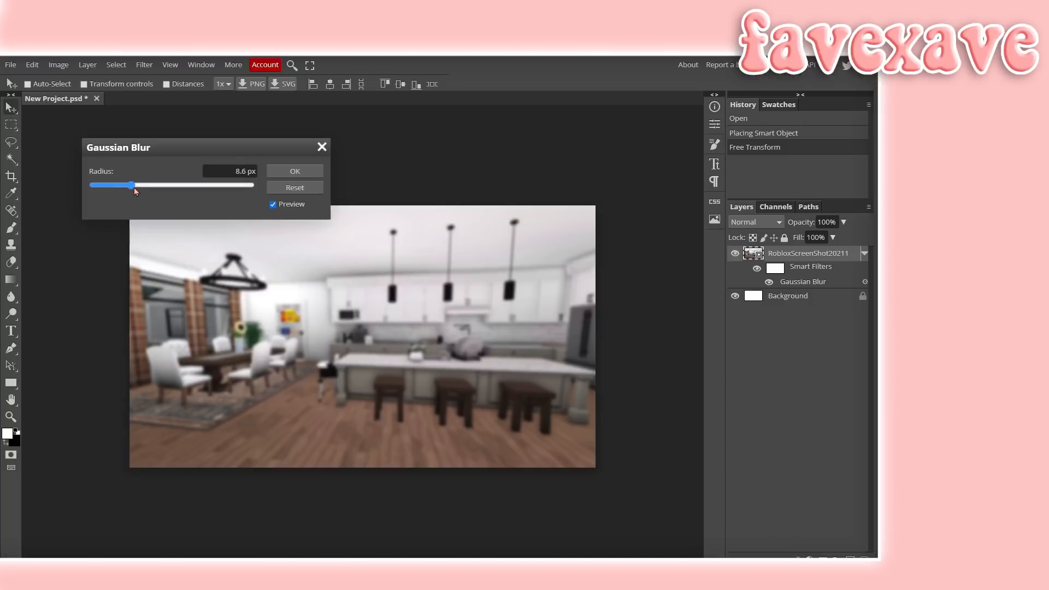
left_click_drag(133, 188, 158, 185)
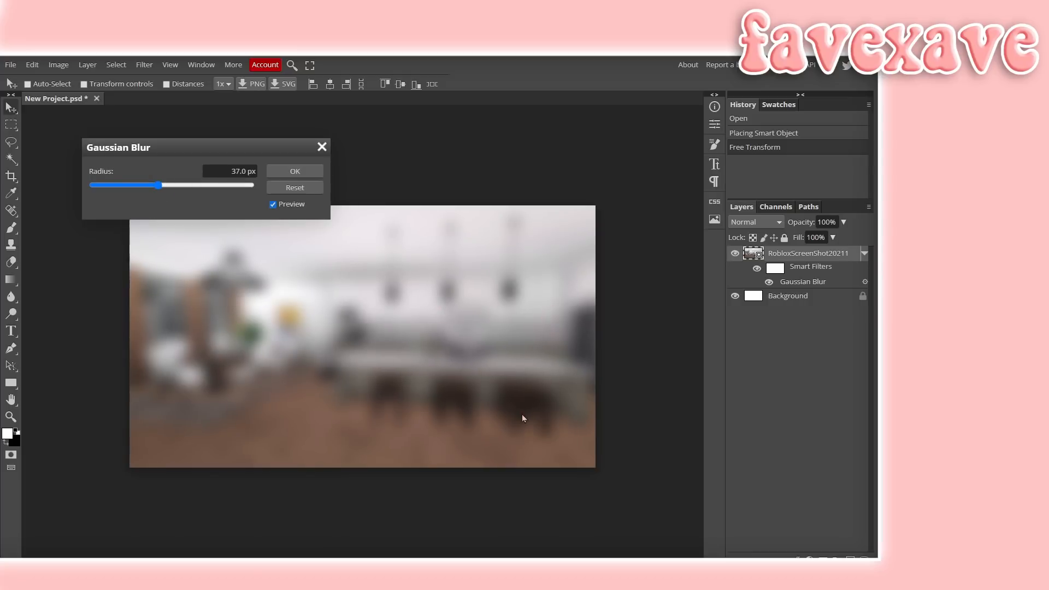
left_click_drag(158, 185, 156, 188)
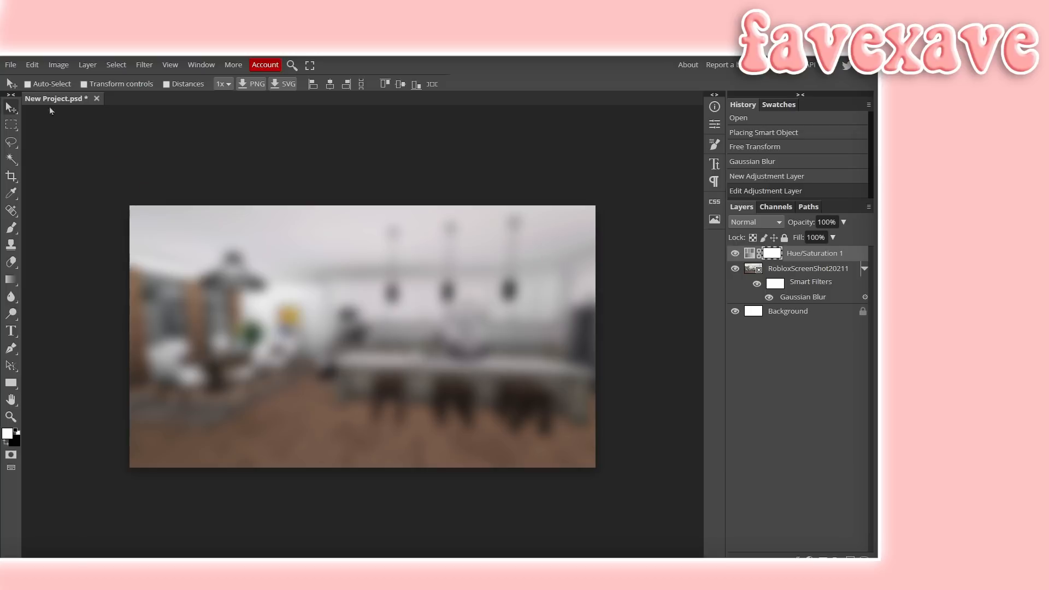
- Open and place the character render image, scale it to fill the canvas, and confirm the transform
left_click(10, 65)
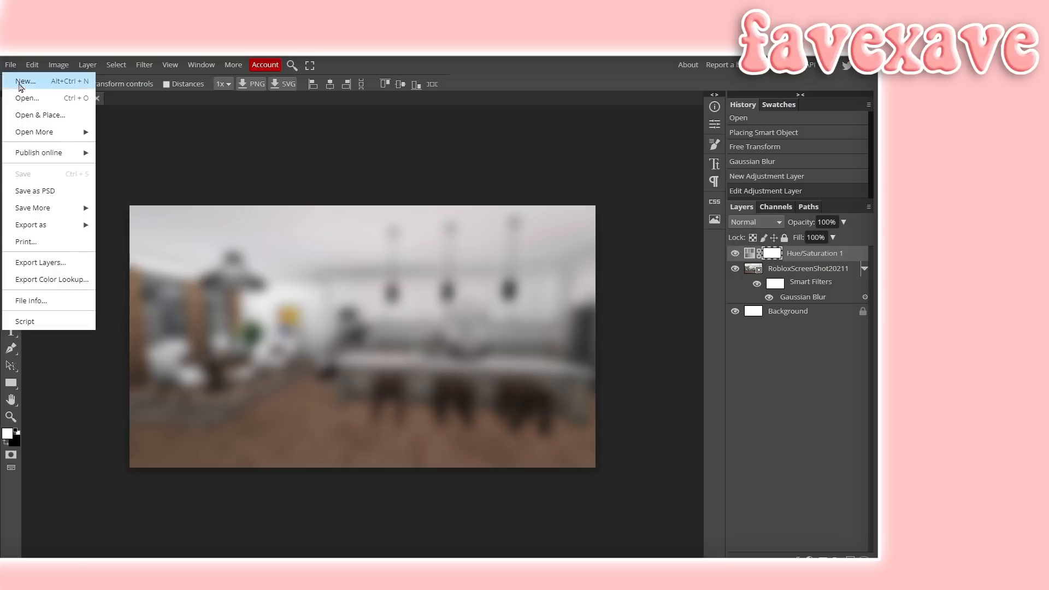
left_click(42, 116)
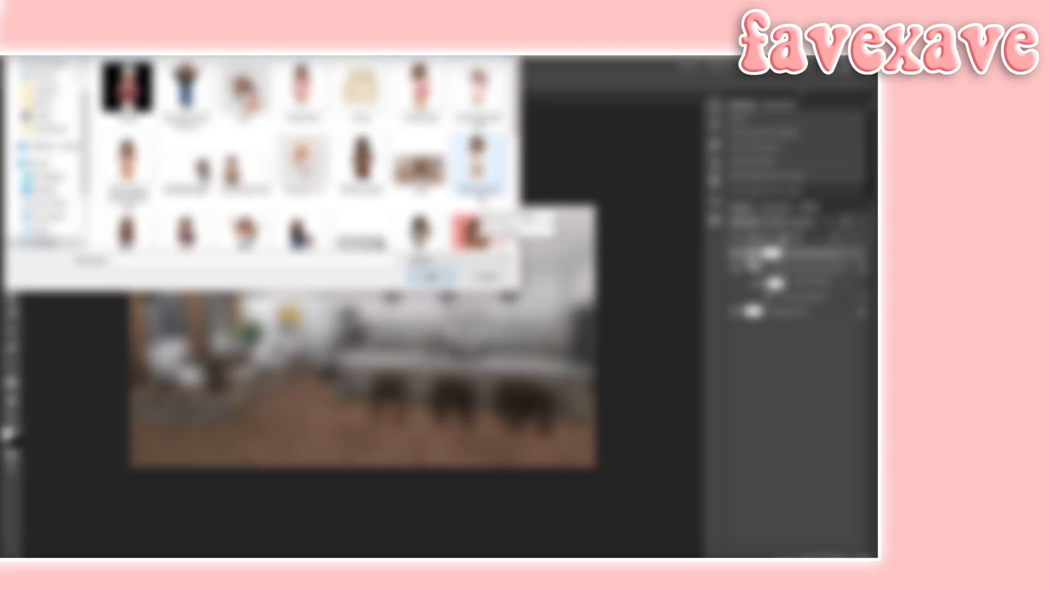
double_click(479, 189)
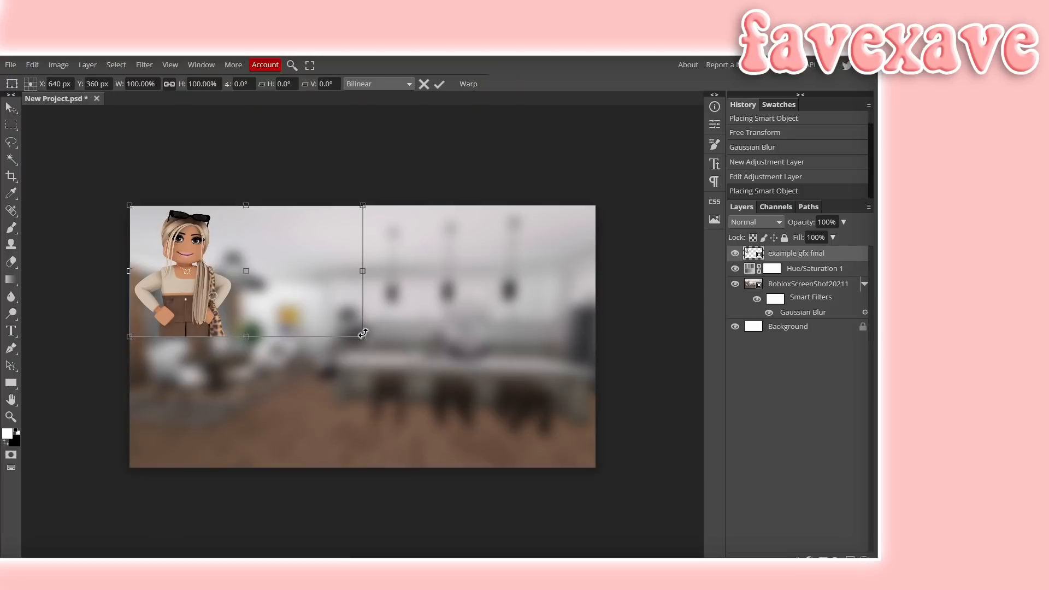
left_click_drag(362, 337, 597, 467)
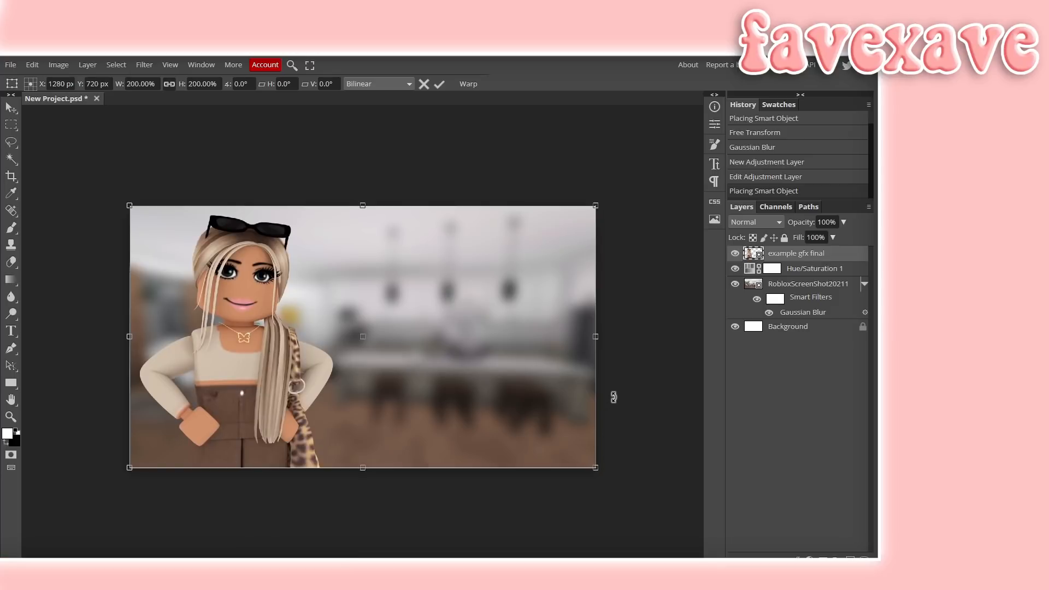
key("Return")
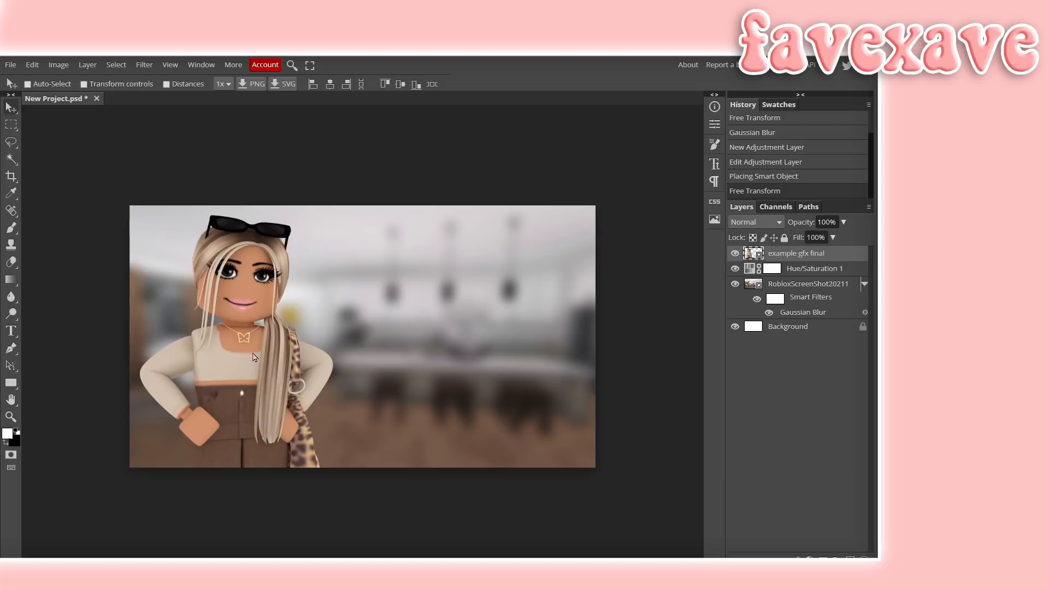
- Add an 11 px white outside Stroke to the character layer in its Layer Style
double_click(840, 257)
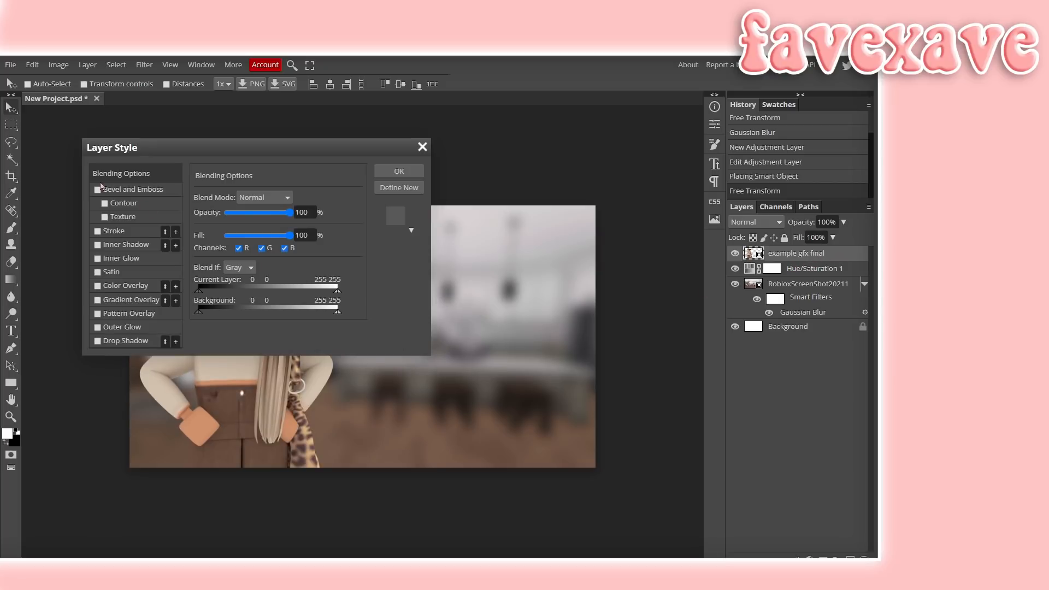
left_click(97, 231)
left_click(136, 231)
left_click_drag(227, 199, 234, 201)
mouse_move(294, 152)
left_mouse_down()
mouse_move(412, 147)
mouse_move(616, 113)
left_mouse_up()
left_click_drag(554, 162, 554, 167)
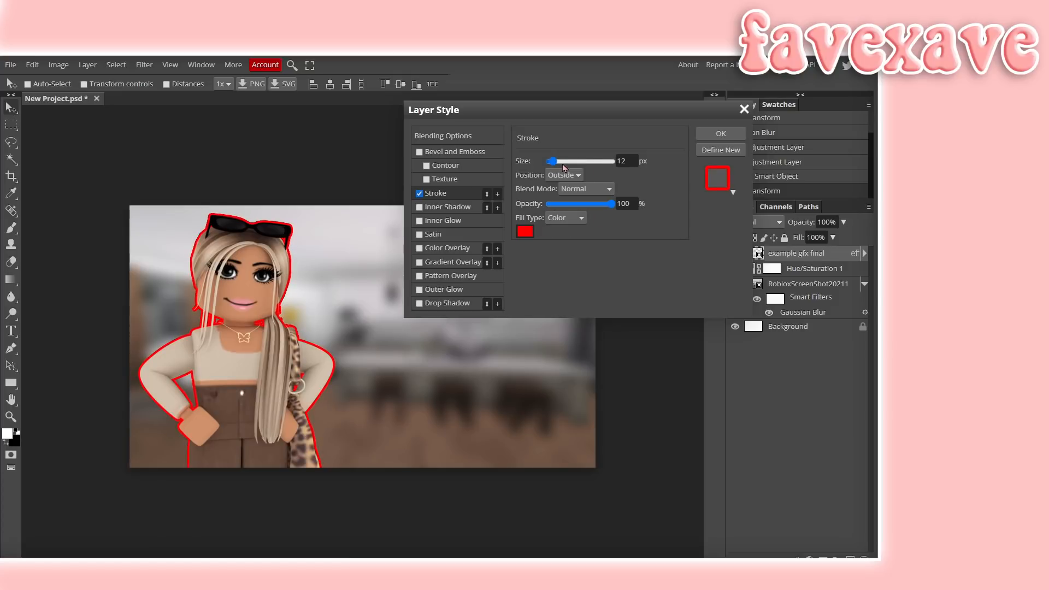
left_click_drag(552, 162, 556, 168)
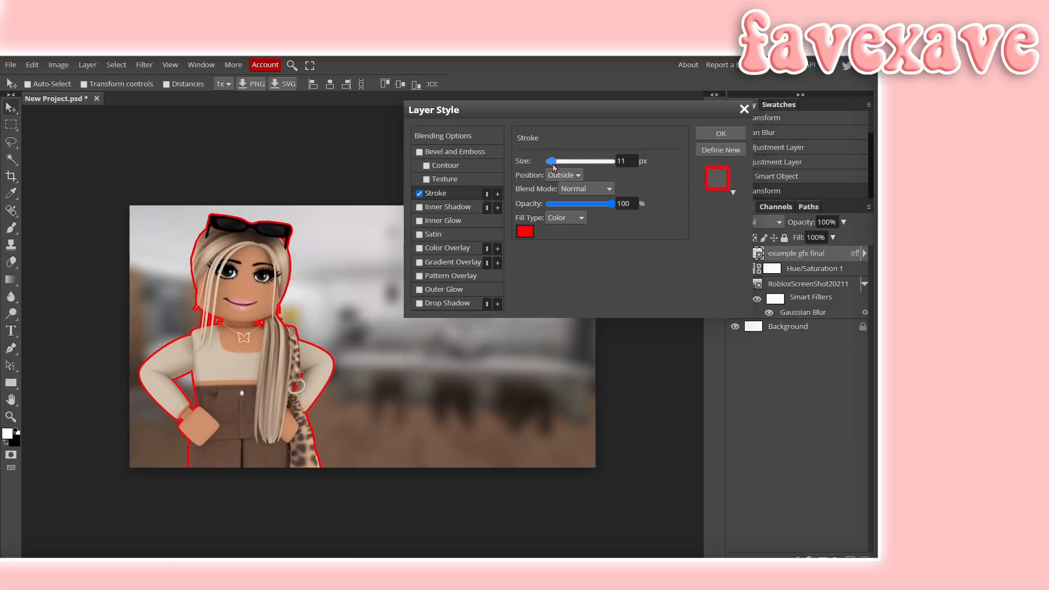
left_click(525, 231)
left_click_drag(159, 218, 81, 166)
left_click(295, 297)
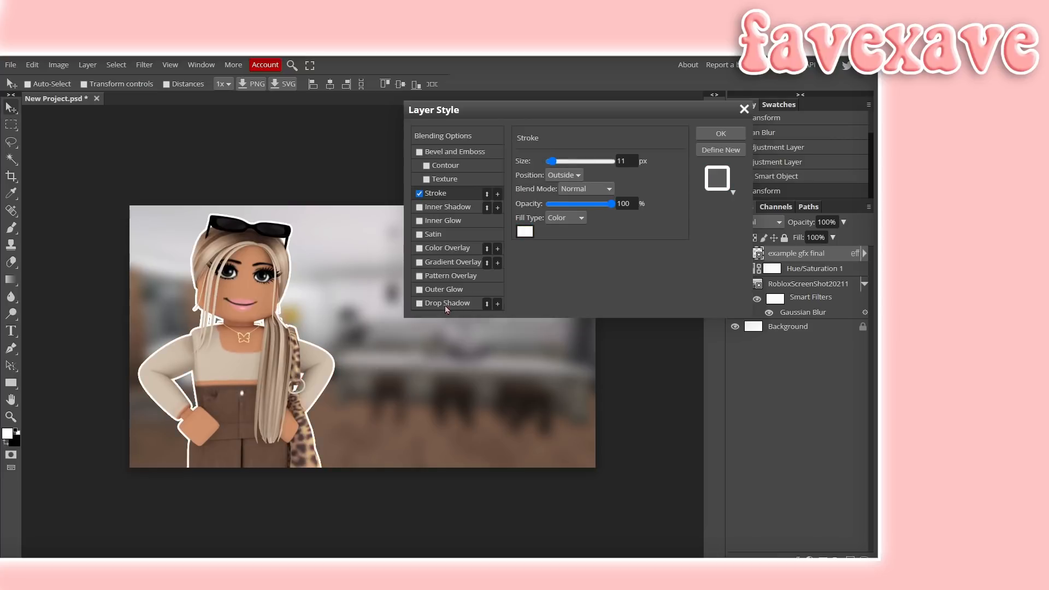
- Enable Drop Shadow and Outer Glow on the character layer and set the glow size to 88 px
left_click(419, 304)
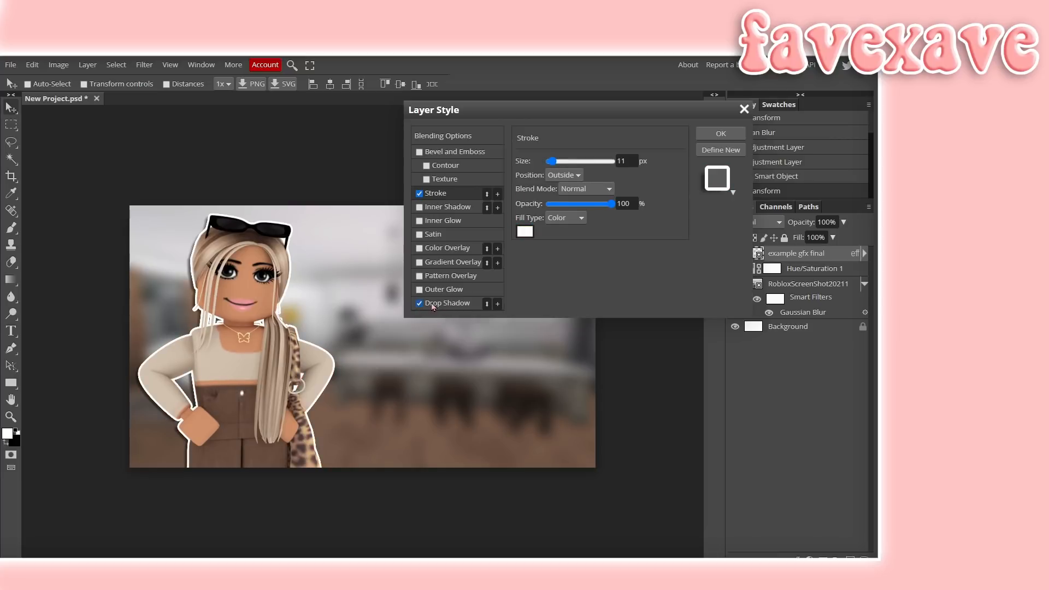
left_click(440, 303)
left_click_drag(552, 243, 553, 228)
left_click_drag(560, 214, 561, 184)
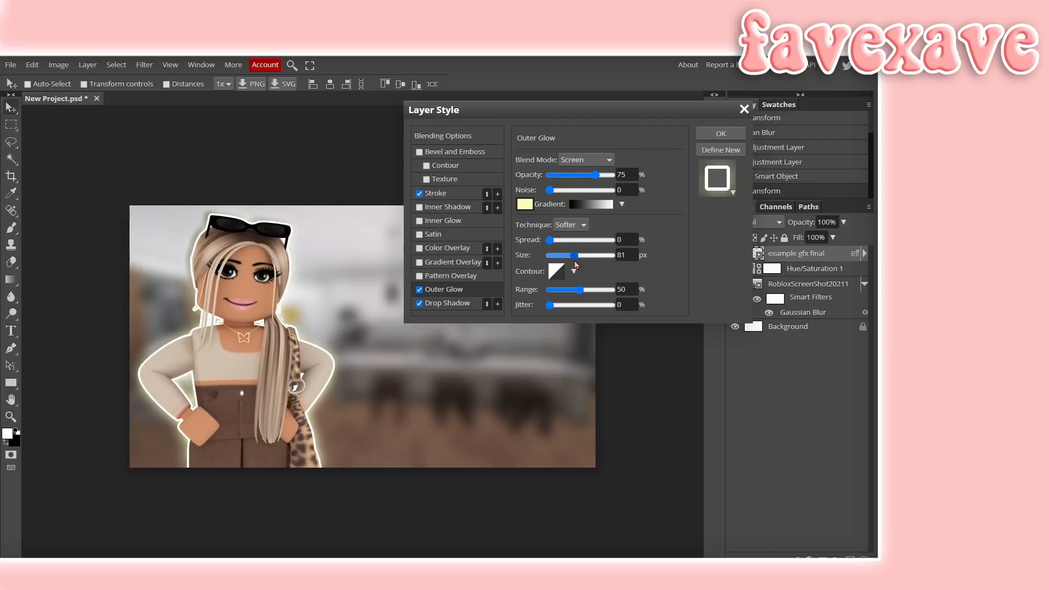
left_click_drag(577, 265, 577, 268)
- Set the Outer Glow color to white (ffffff) in the color picker
left_click(524, 204)
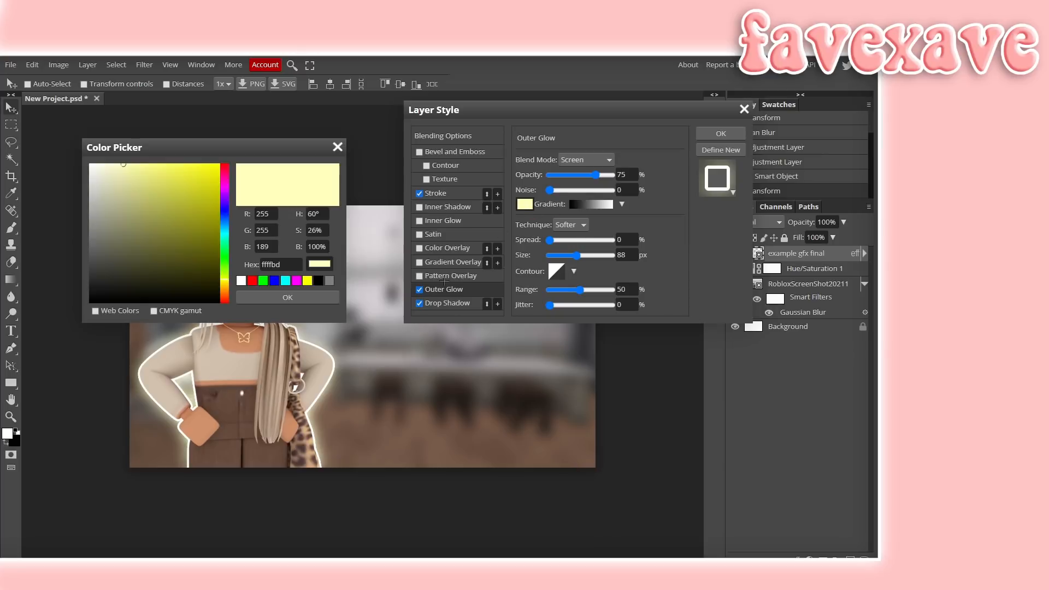
left_click_drag(189, 147, 471, 143)
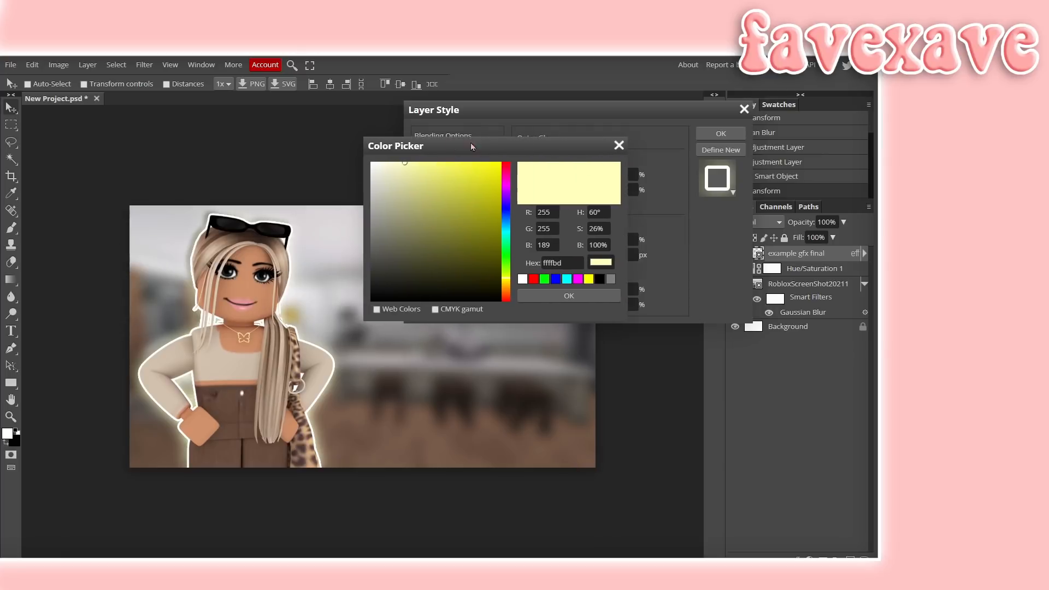
left_click(403, 212)
left_click_drag(397, 218, 399, 208)
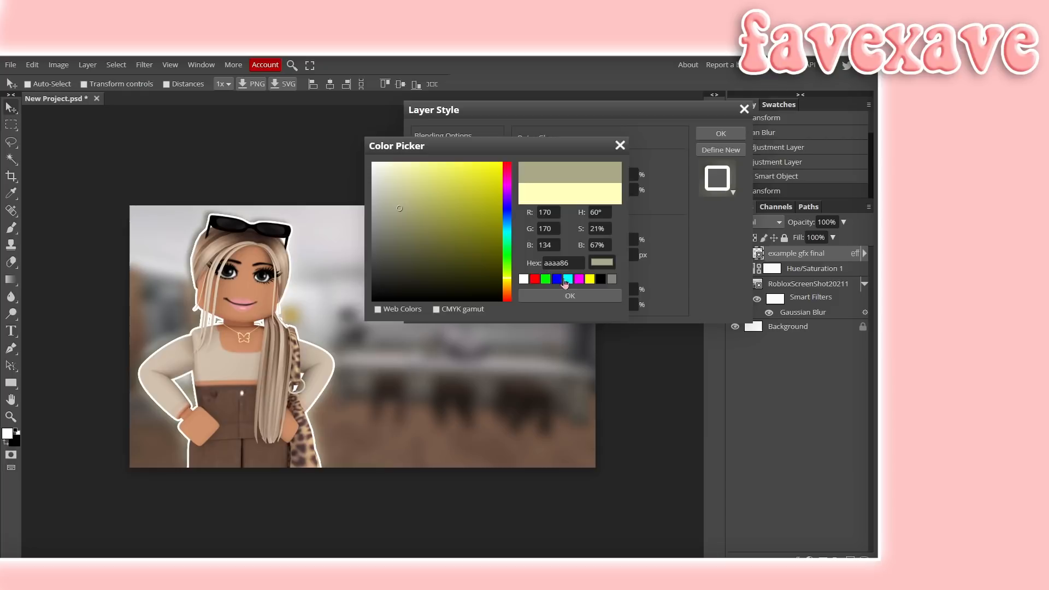
left_click_drag(375, 166, 366, 164)
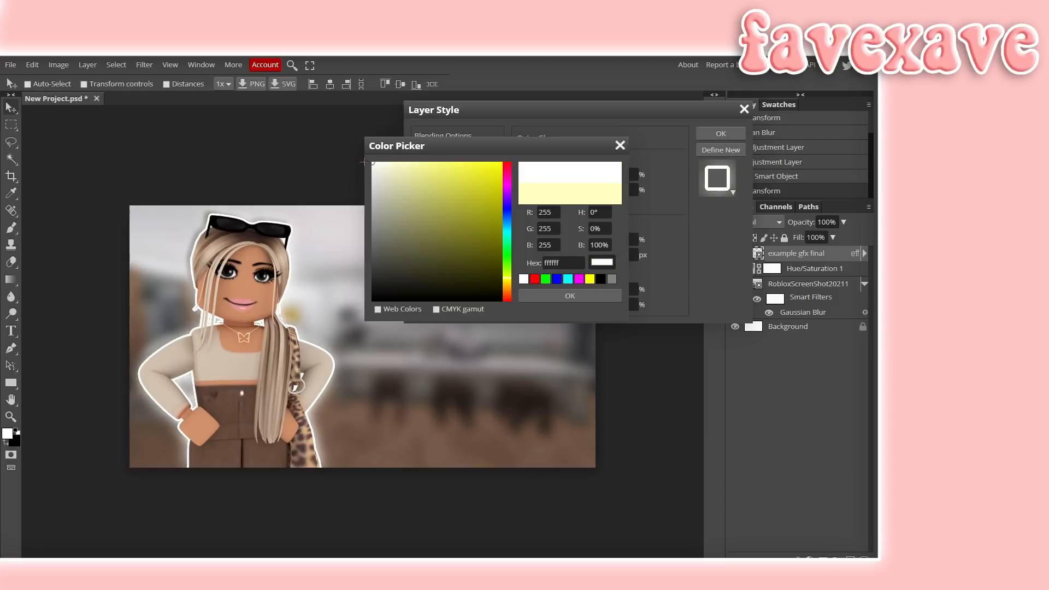
left_click(560, 295)
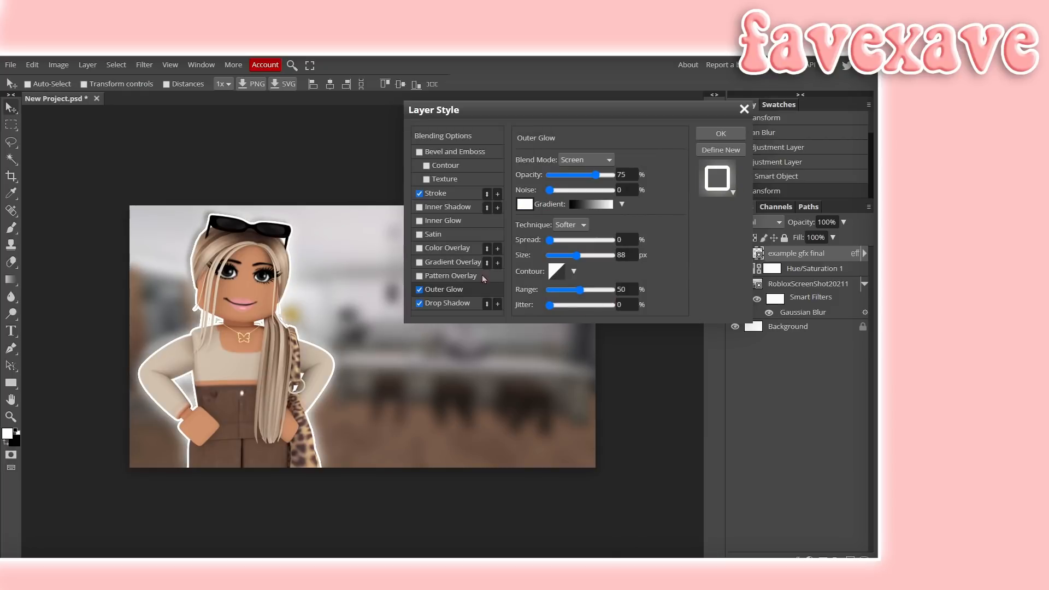
- Set the Outer Glow opacity to 78% and size to 95 px, then apply the layer style
mouse_move(596, 175)
left_mouse_down()
mouse_move(644, 178)
mouse_move(597, 189)
left_mouse_up()
left_click_drag(567, 255, 580, 255)
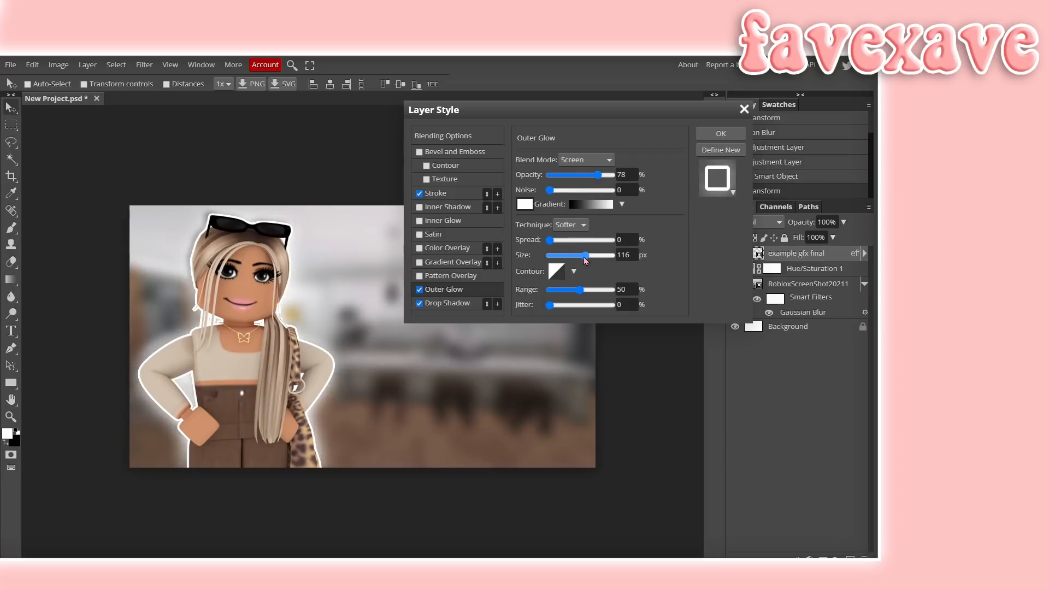
left_click(721, 134)
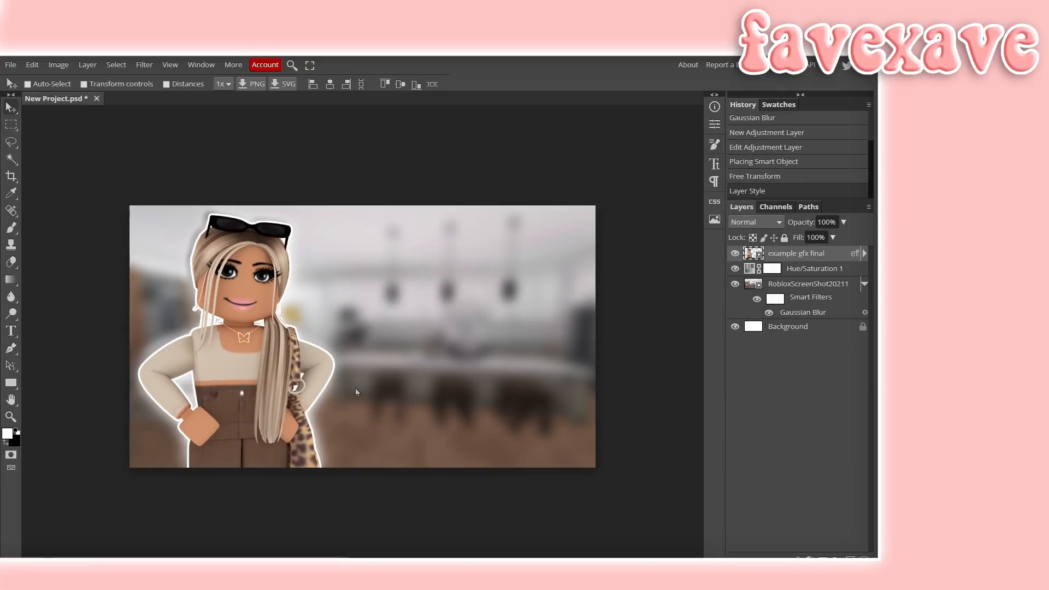
- Add the text 'how i make' with the Type tool at 280 px and color it pale yellow
left_click(11, 332)
left_click(413, 310)
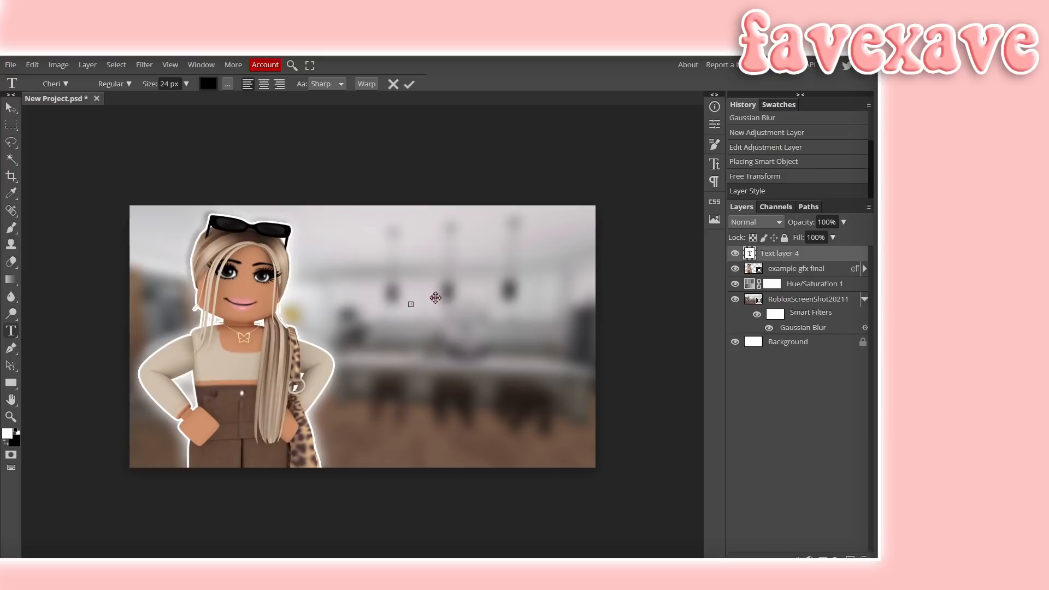
type("how i make")
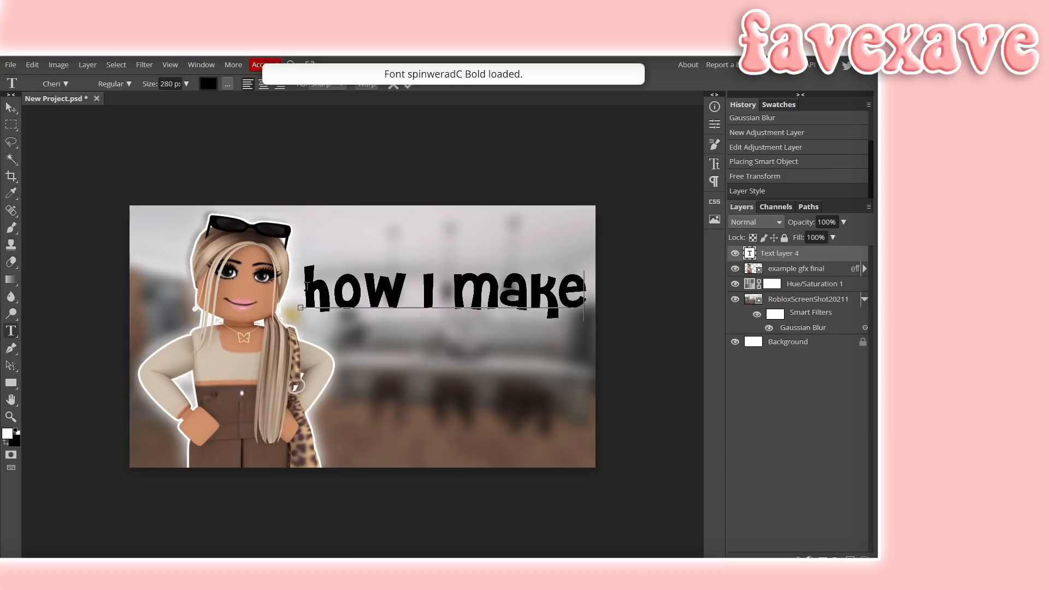
left_click_drag(301, 290, 618, 299)
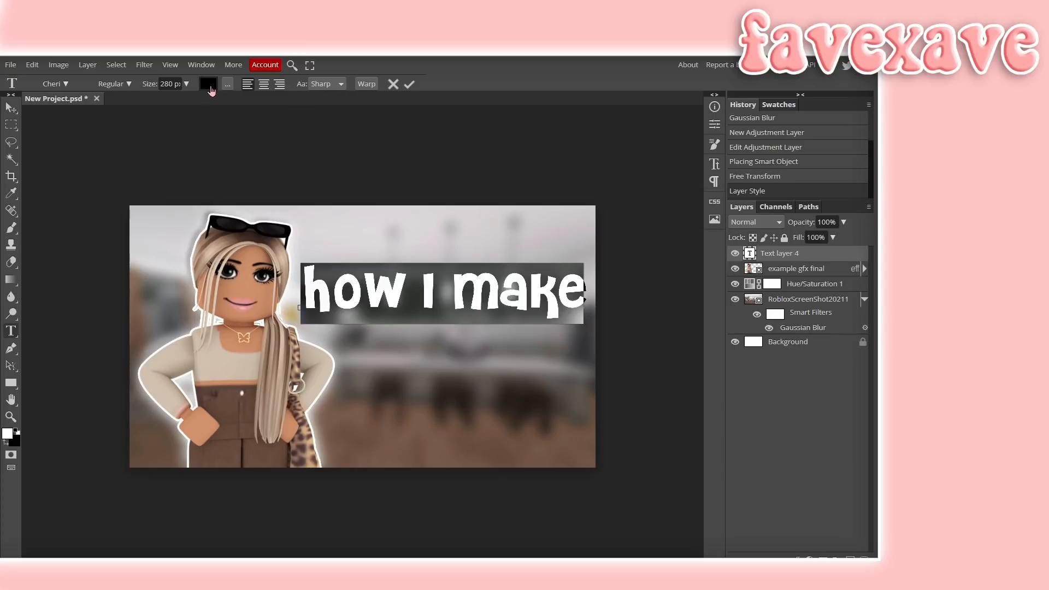
left_click(208, 83)
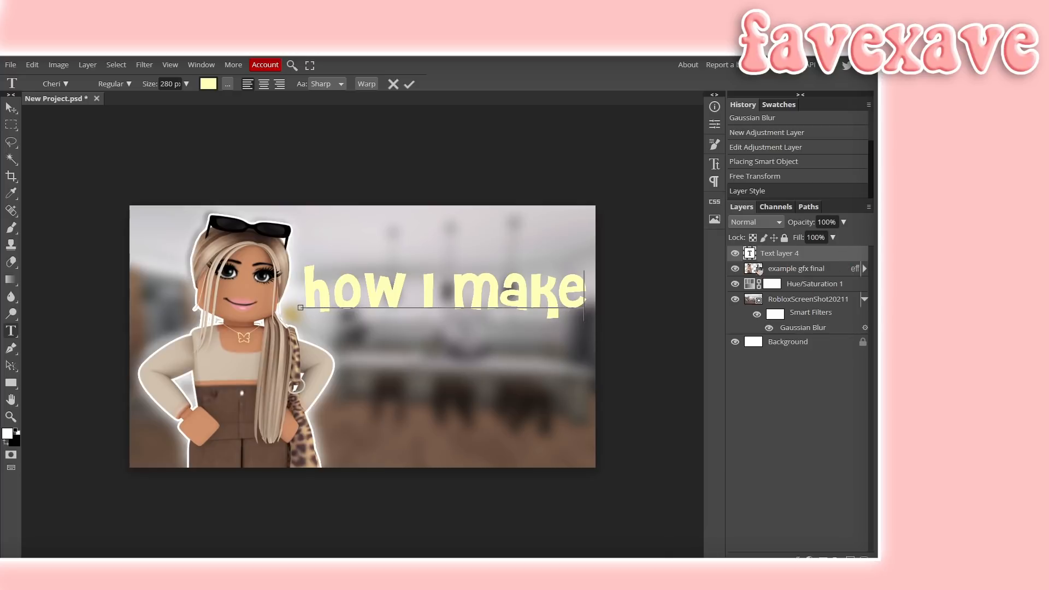
- Open the layer style for the 'how i make' text, enable Bevel and Emboss, and set size 13 px and soften 3 px
double_click(830, 254)
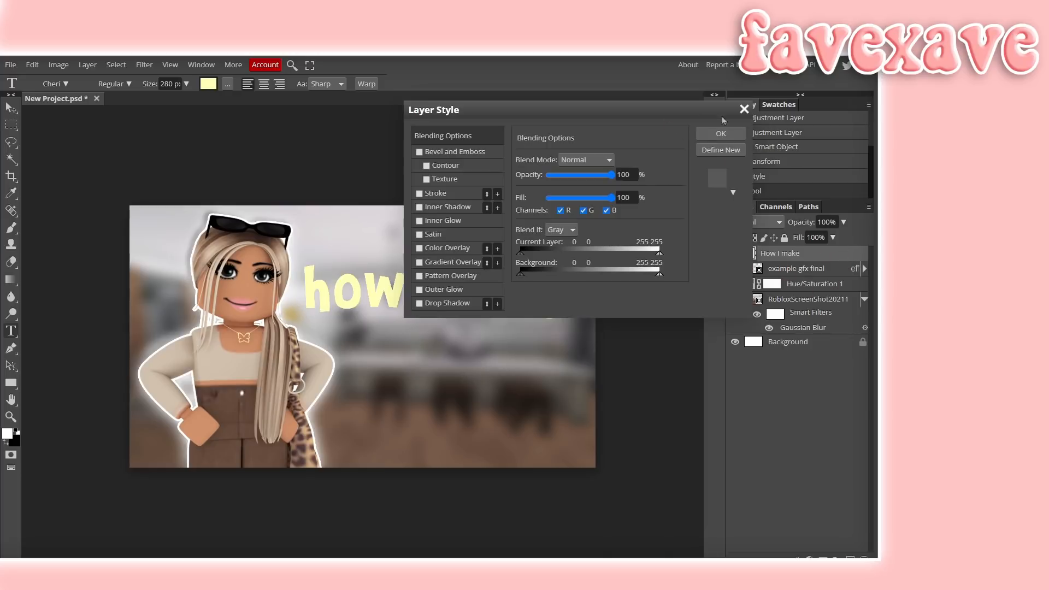
left_click_drag(704, 117, 679, 350)
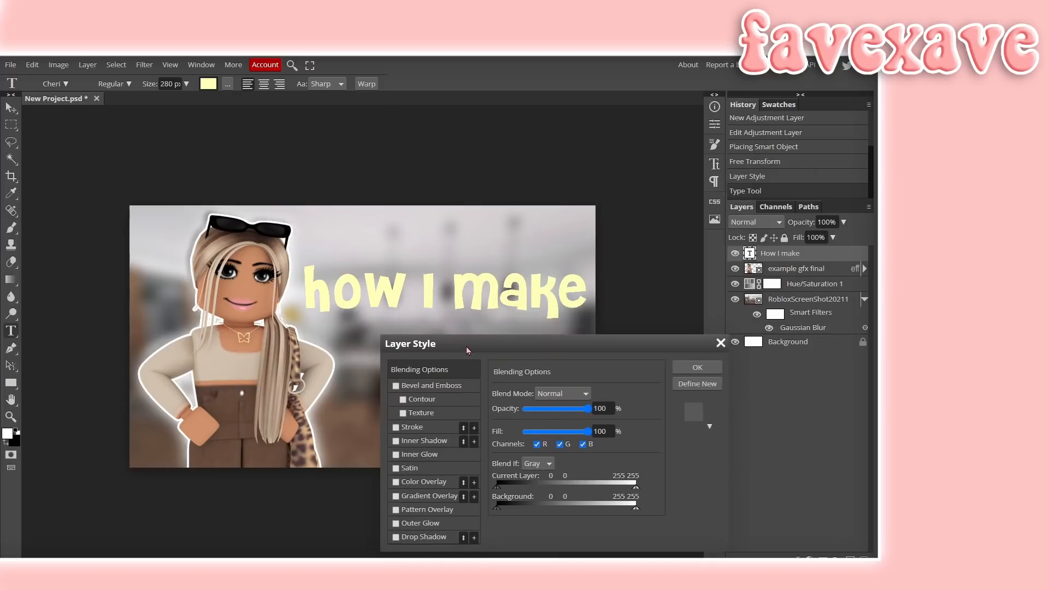
left_click(395, 387)
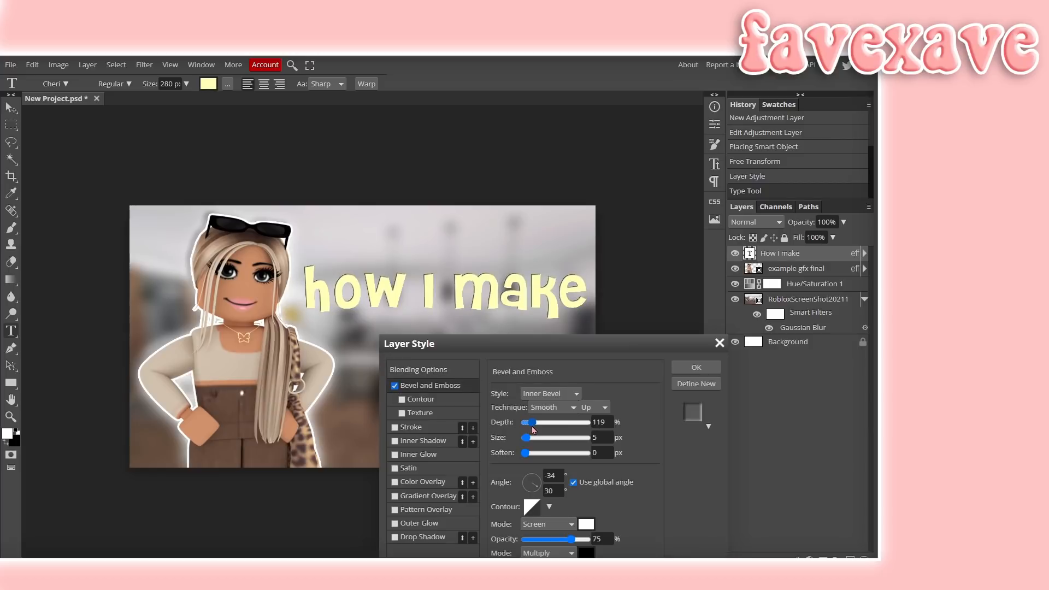
mouse_move(532, 430)
left_mouse_down()
mouse_move(530, 443)
mouse_move(559, 450)
mouse_move(532, 445)
left_mouse_up()
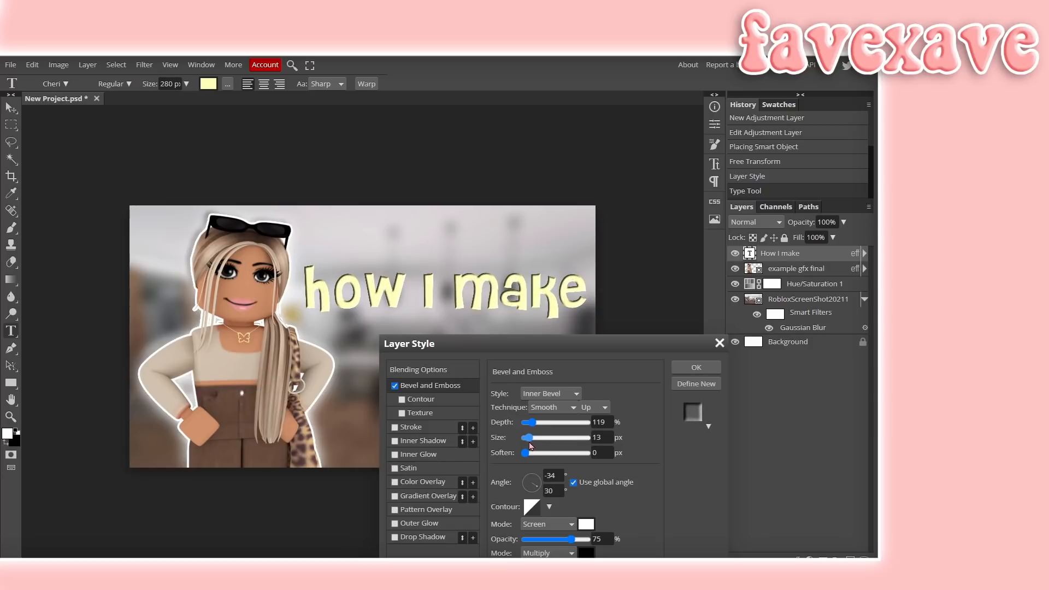
mouse_move(529, 445)
left_mouse_down()
mouse_move(529, 454)
mouse_move(585, 452)
mouse_move(531, 454)
left_mouse_up()
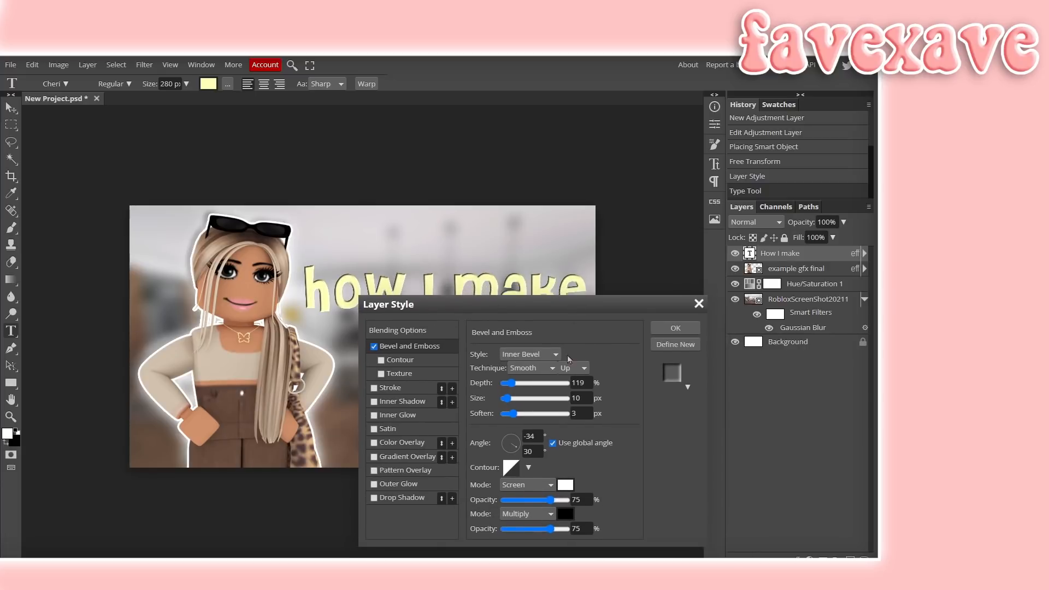
- Try a bright yellow (ffff01) shadow color for the bevel
left_click(565, 514)
left_click_drag(211, 185, 213, 209)
left_click(285, 298)
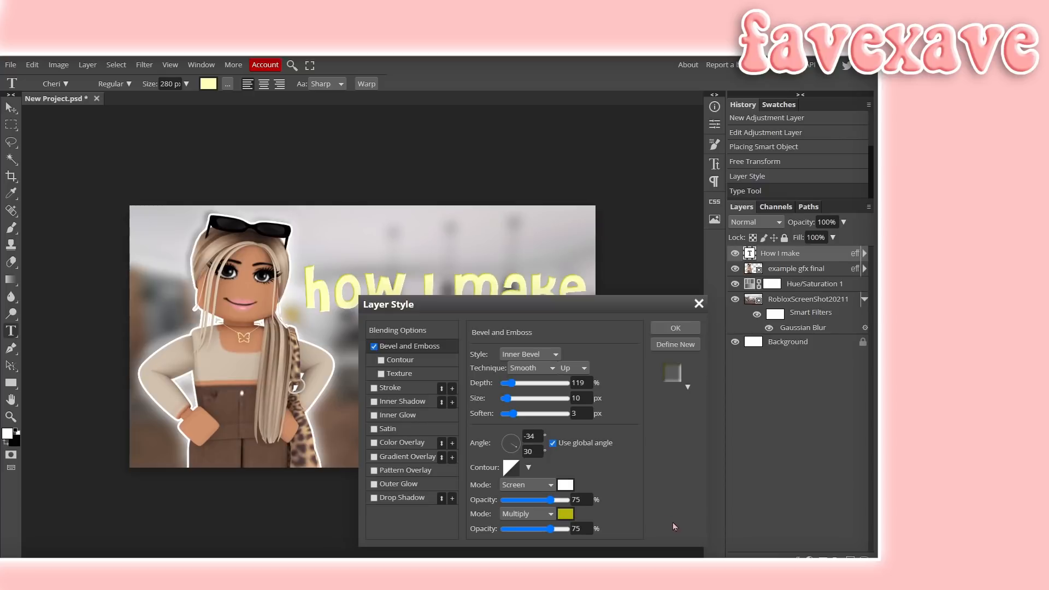
left_click(566, 514)
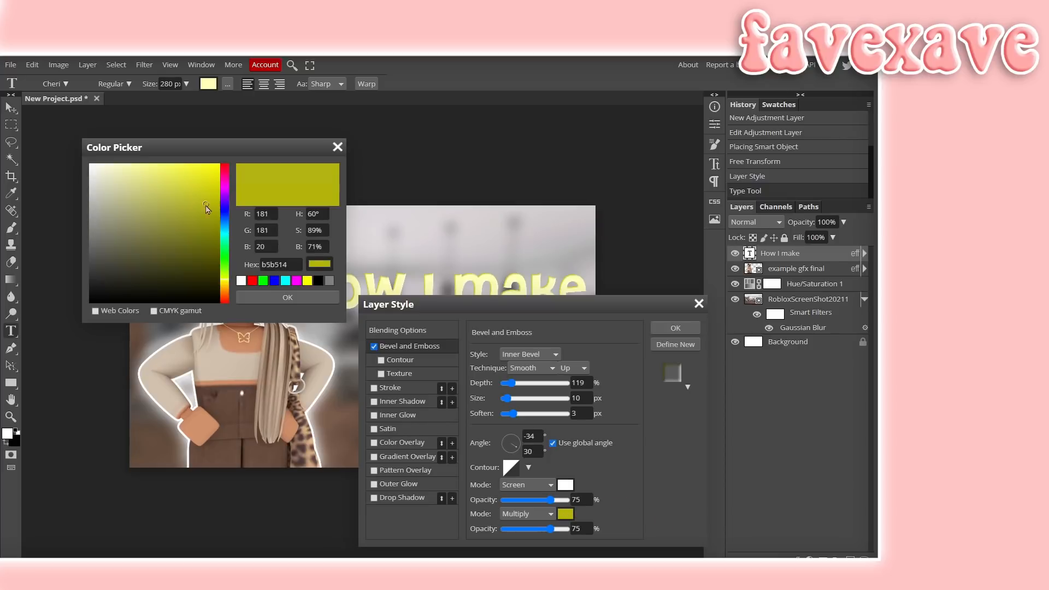
left_click_drag(212, 210, 213, 225)
left_click(245, 299)
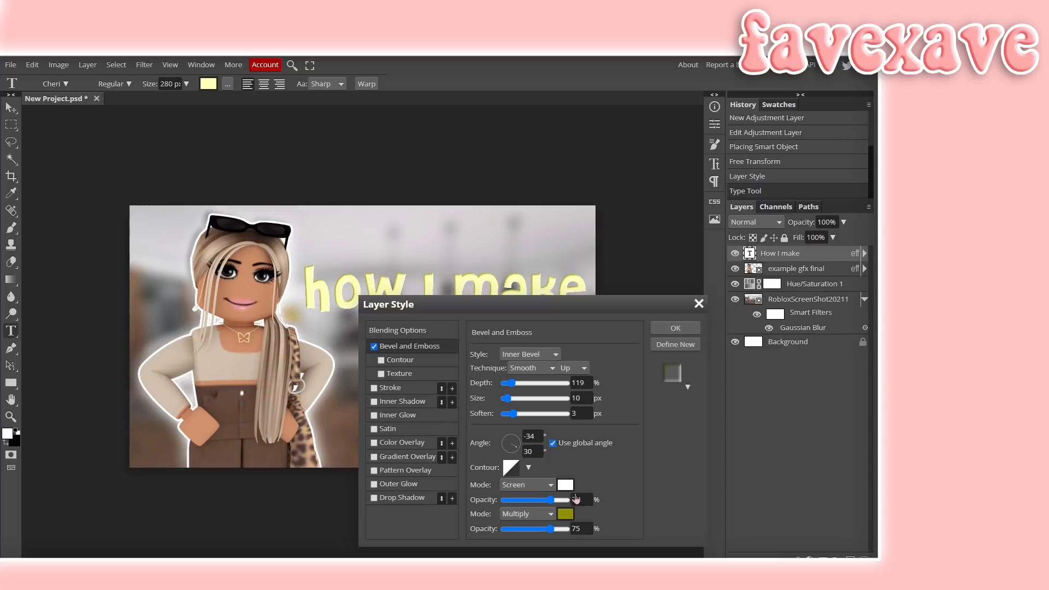
left_click(564, 516)
left_click_drag(213, 210, 220, 163)
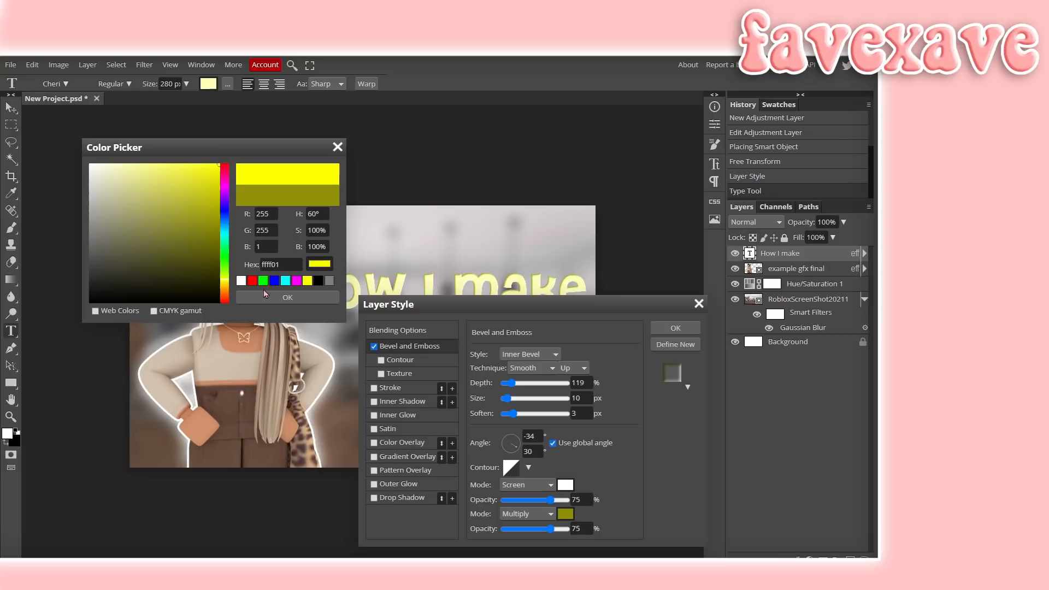
left_click(274, 298)
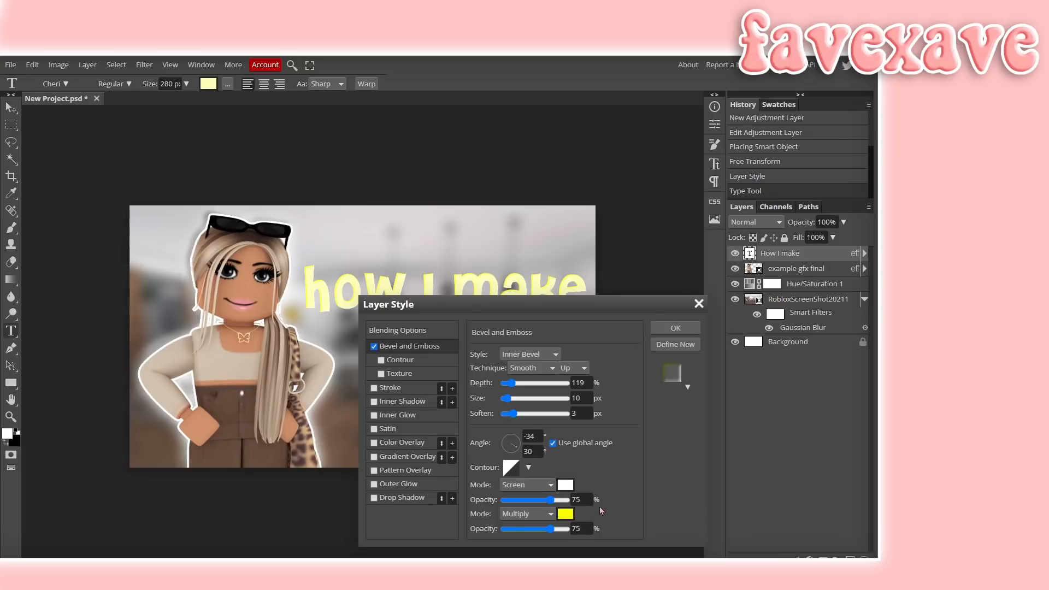
- Try a muted olive (a3a374) shadow color for the bevel
left_click(566, 514)
left_click_drag(199, 234, 133, 198)
left_click(261, 300)
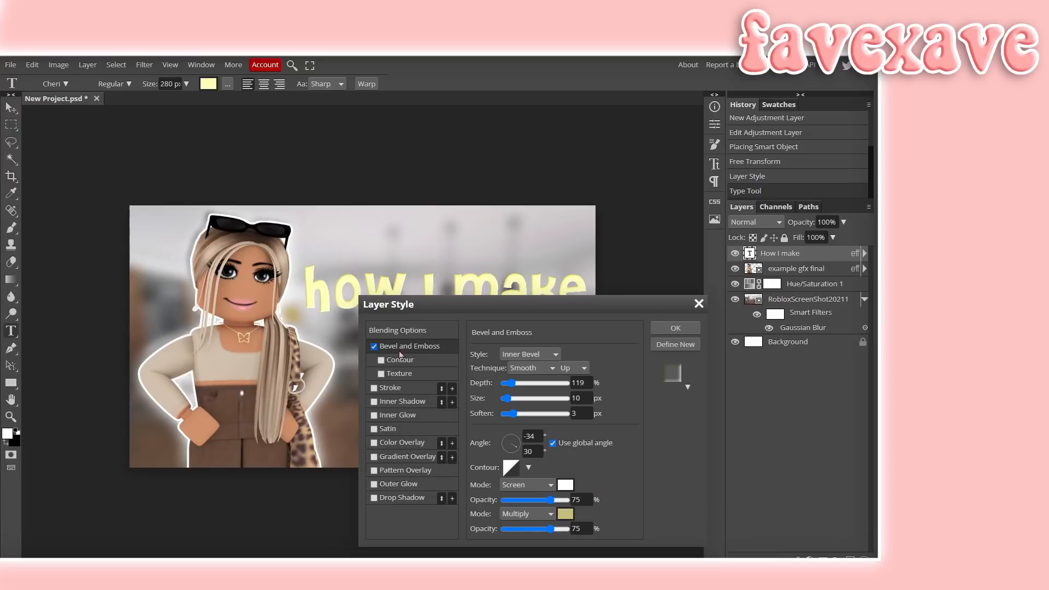
mouse_move(458, 310)
left_mouse_down()
mouse_move(462, 374)
mouse_move(450, 329)
left_mouse_up()
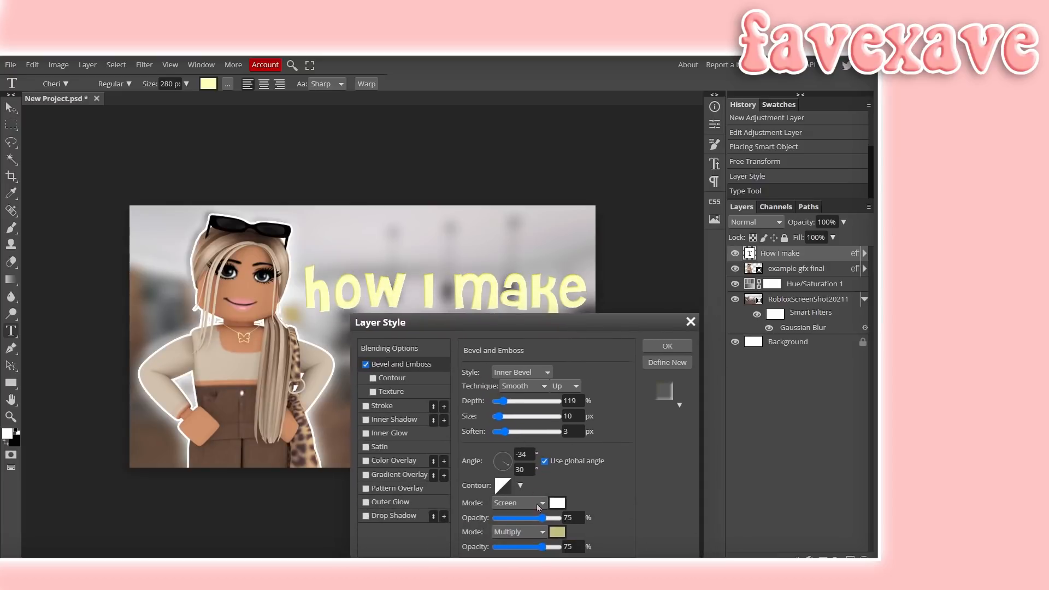
left_click(558, 532)
left_click_drag(133, 199, 130, 214)
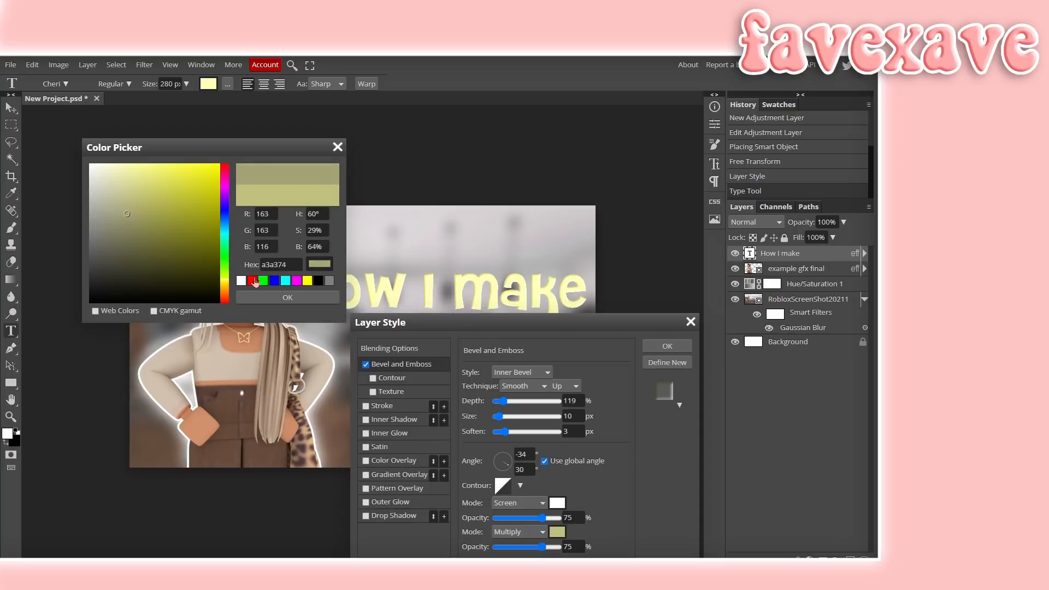
left_click(272, 297)
- Enable a white outside Stroke on the text and set its size to 9 px
mouse_move(532, 325)
left_mouse_down()
mouse_move(691, 328)
mouse_move(696, 282)
mouse_move(780, 195)
left_mouse_up()
left_click(631, 274)
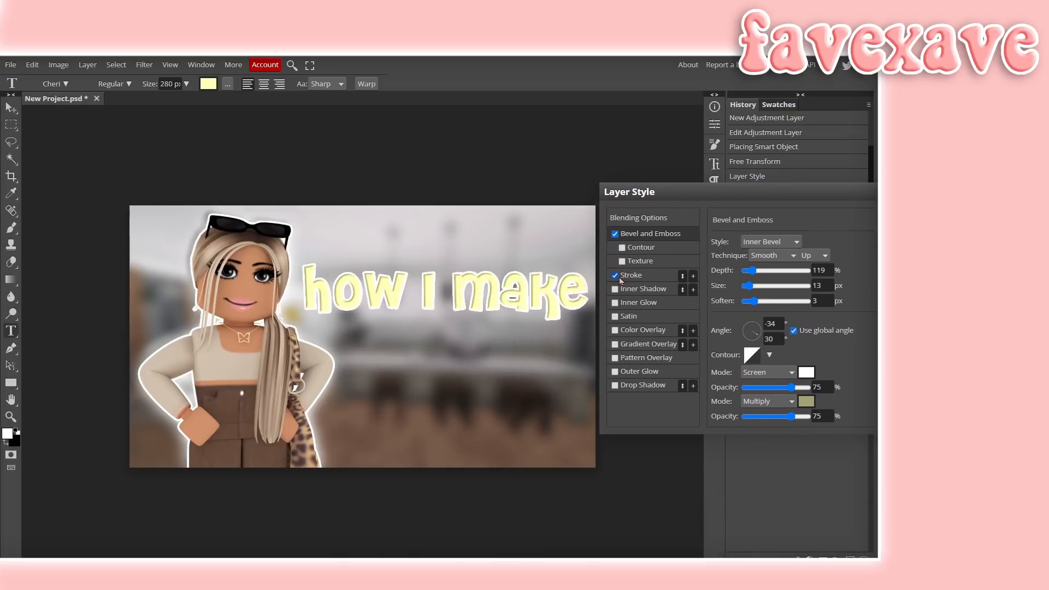
left_click_drag(747, 242, 750, 247)
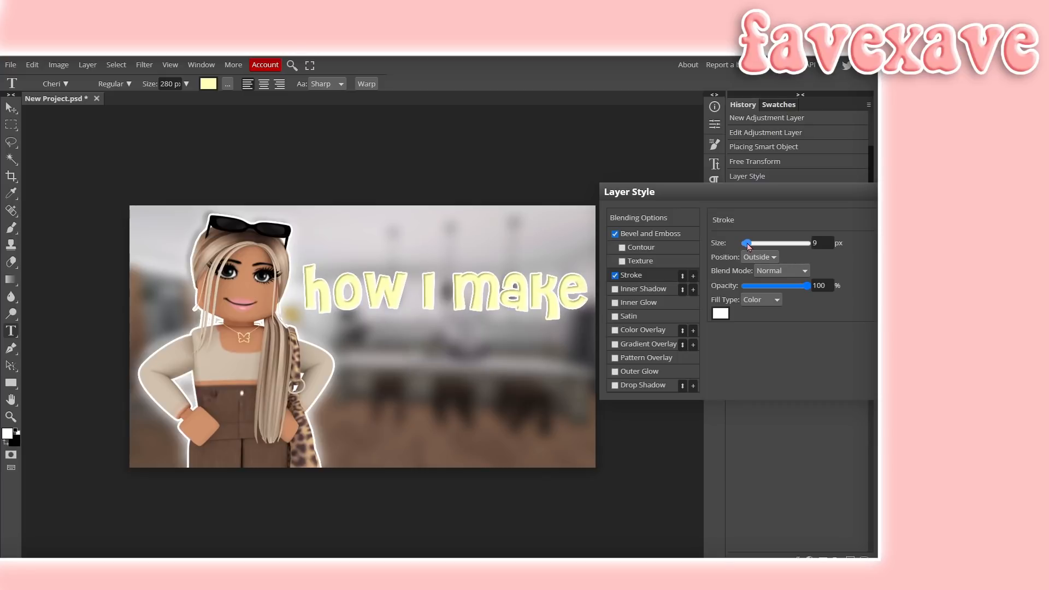
- Enable Color Overlay on the text and set its color to pink e79b9b
left_click(615, 330)
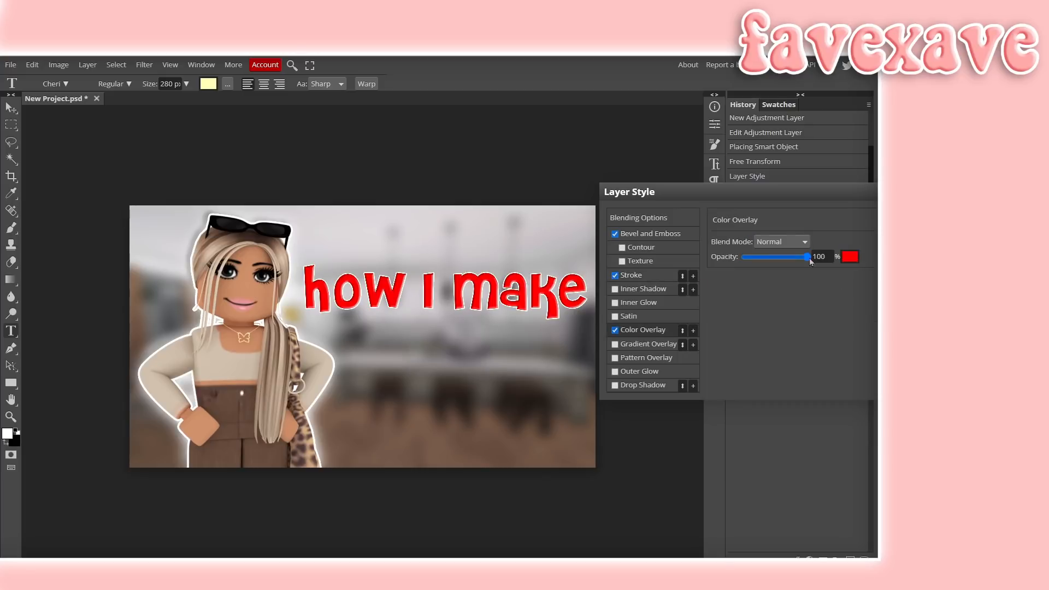
left_click(849, 258)
left_click_drag(209, 197, 751, 214)
mouse_move(713, 247)
left_mouse_down()
mouse_move(708, 254)
mouse_move(691, 231)
left_mouse_up()
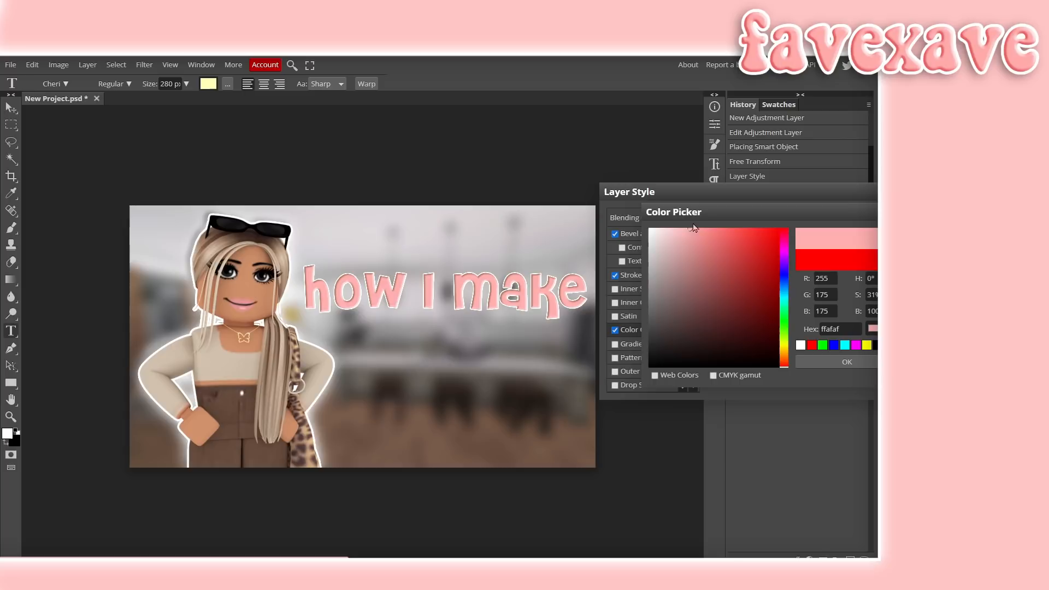
left_click_drag(689, 236, 690, 257)
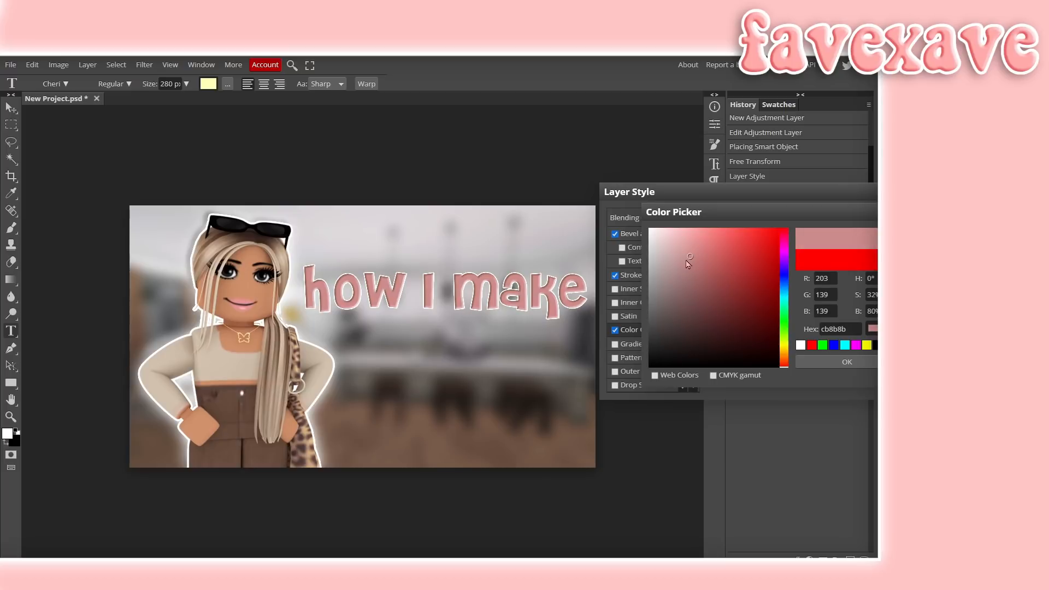
left_click_drag(688, 264, 694, 246)
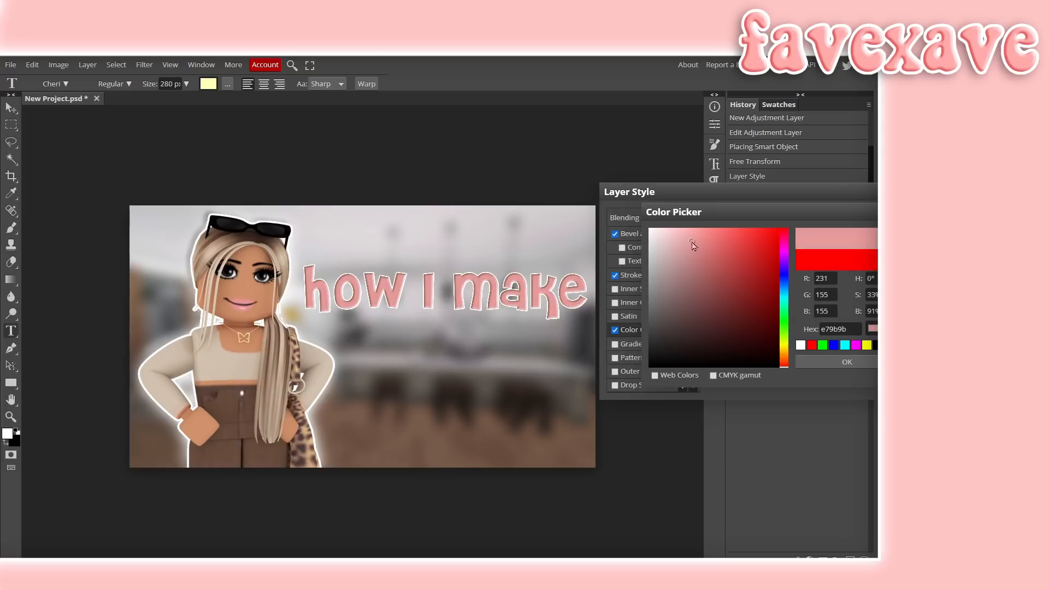
left_click(846, 362)
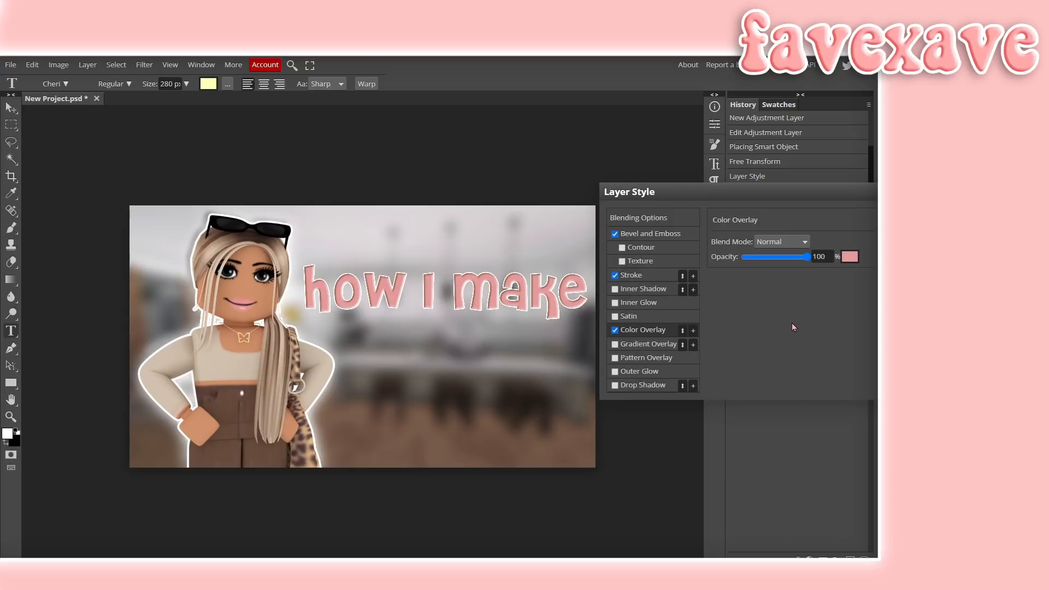
- Set the Bevel and Emboss shadow color to a dusty red
left_click(666, 237)
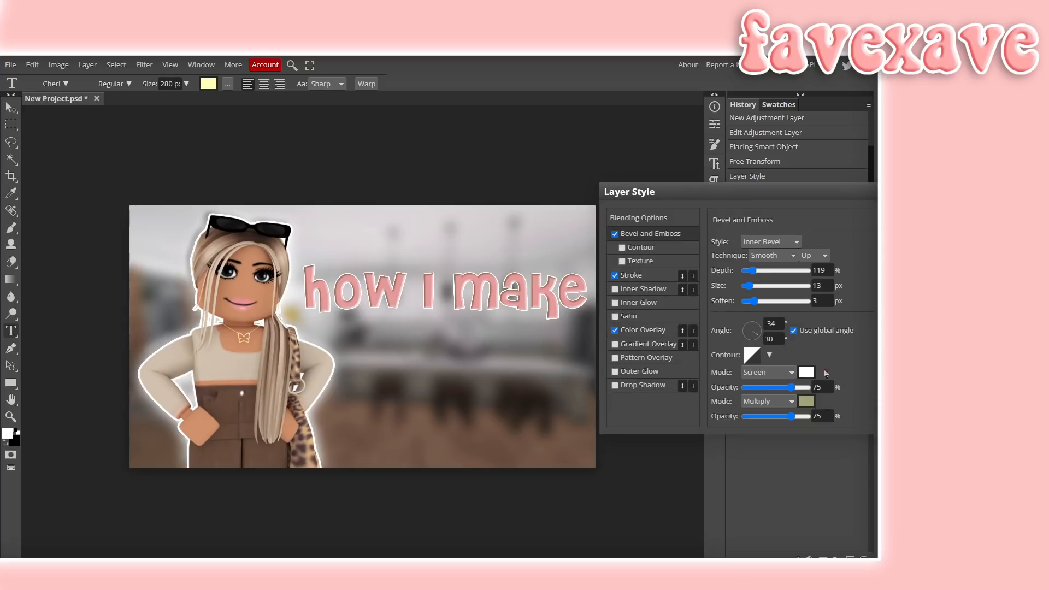
left_click(806, 403)
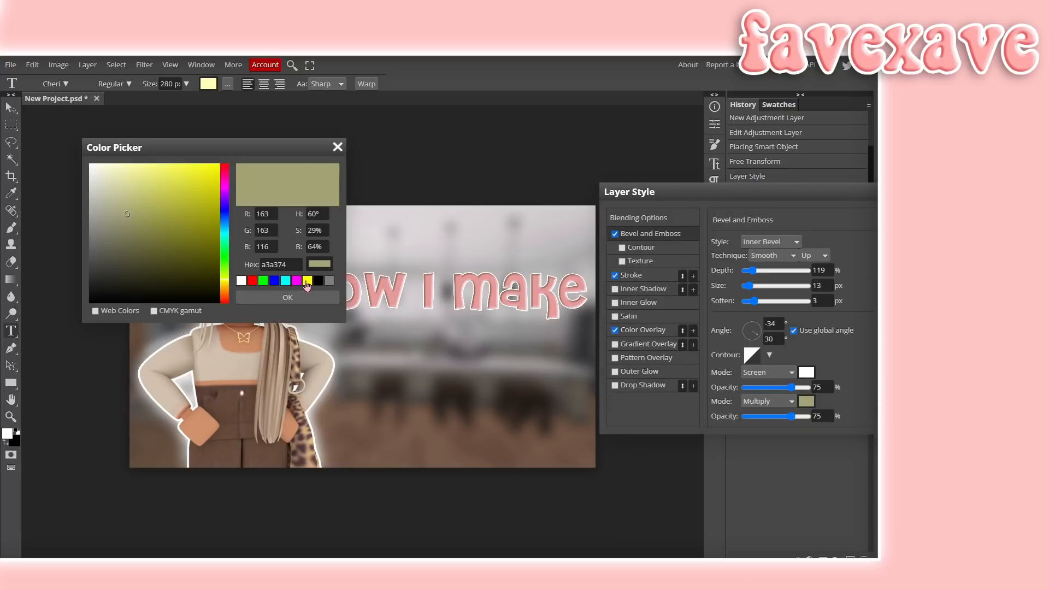
left_click(297, 281)
left_click(225, 164)
left_click_drag(331, 211, 309, 212)
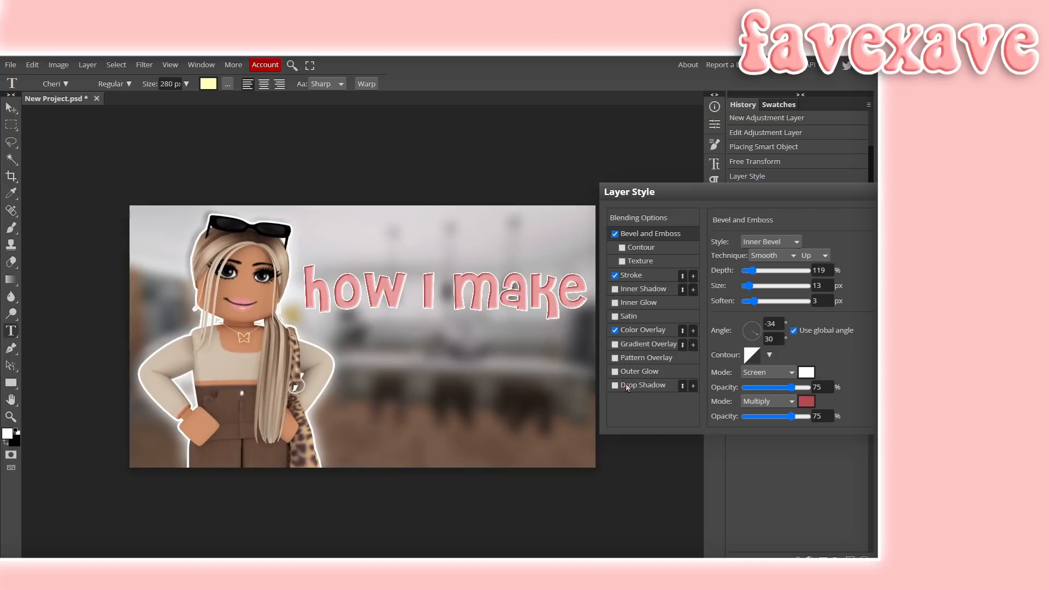
- Enable Drop Shadow at 100% opacity, 50° angle, 3 px distance and 29 px size, then apply the style
left_click(630, 388)
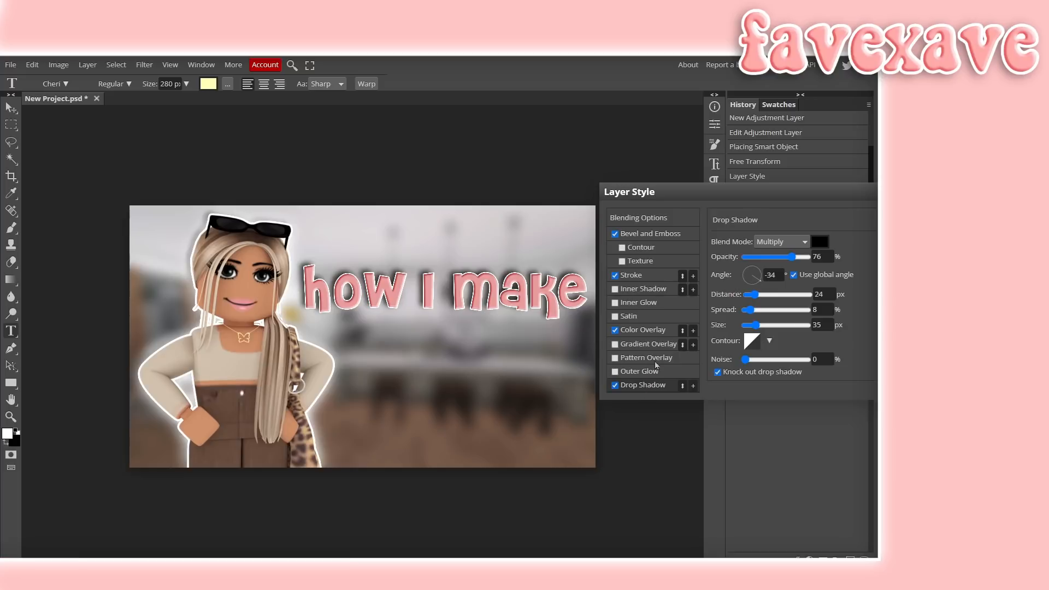
left_click_drag(754, 295, 747, 294)
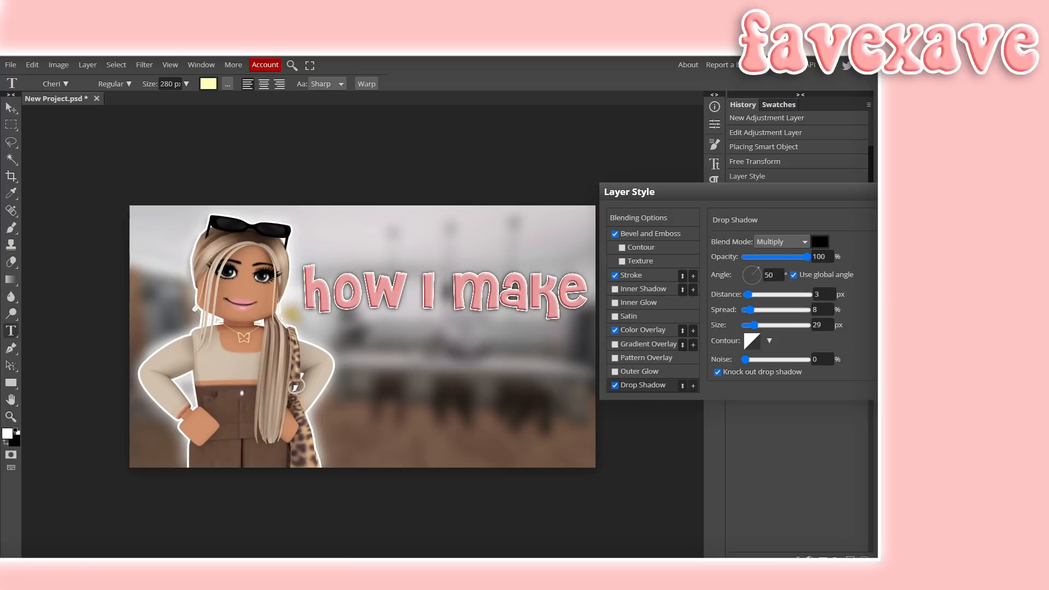
left_click(902, 218)
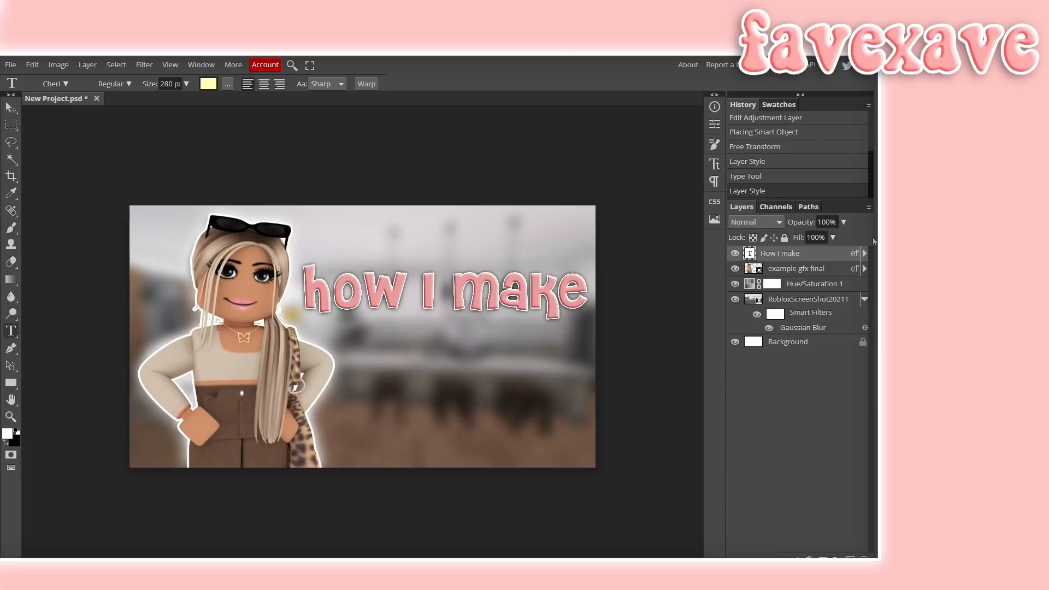
- Duplicate the 'how i make' text layer and move the copy below the original line
right_click(795, 256)
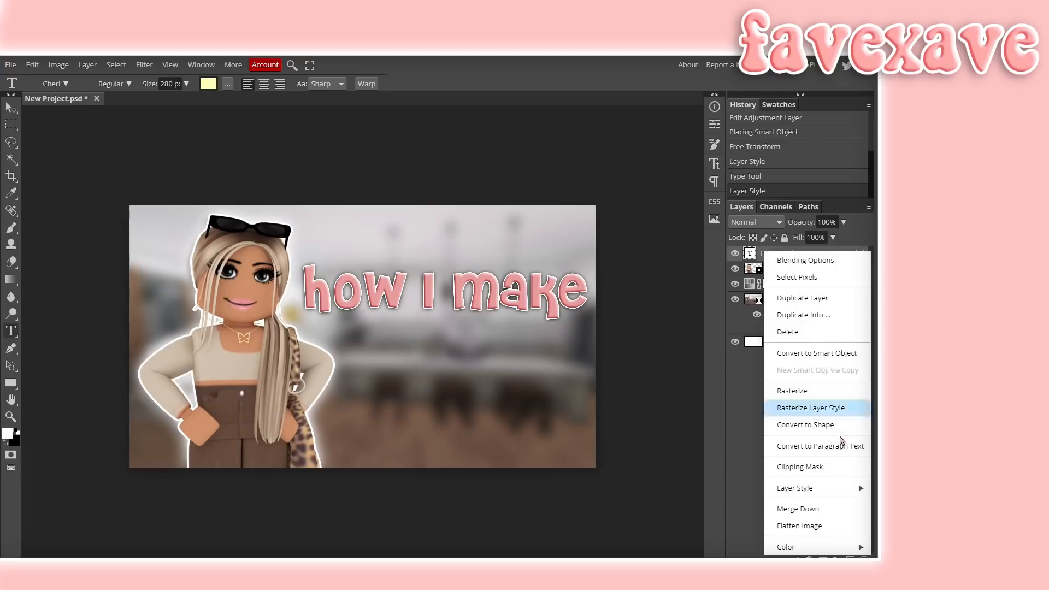
left_click(776, 298)
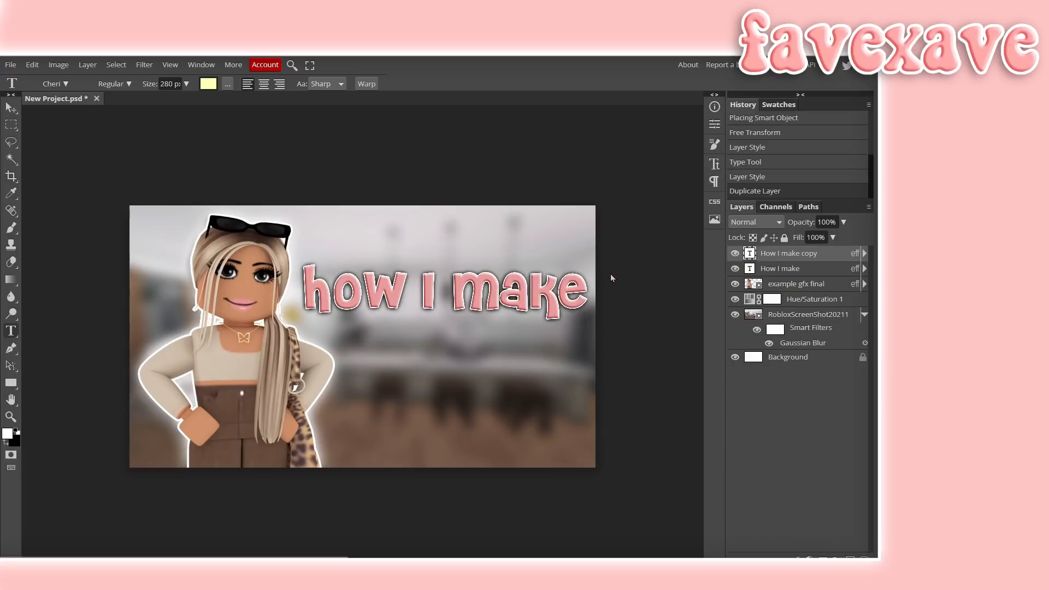
left_click(610, 378)
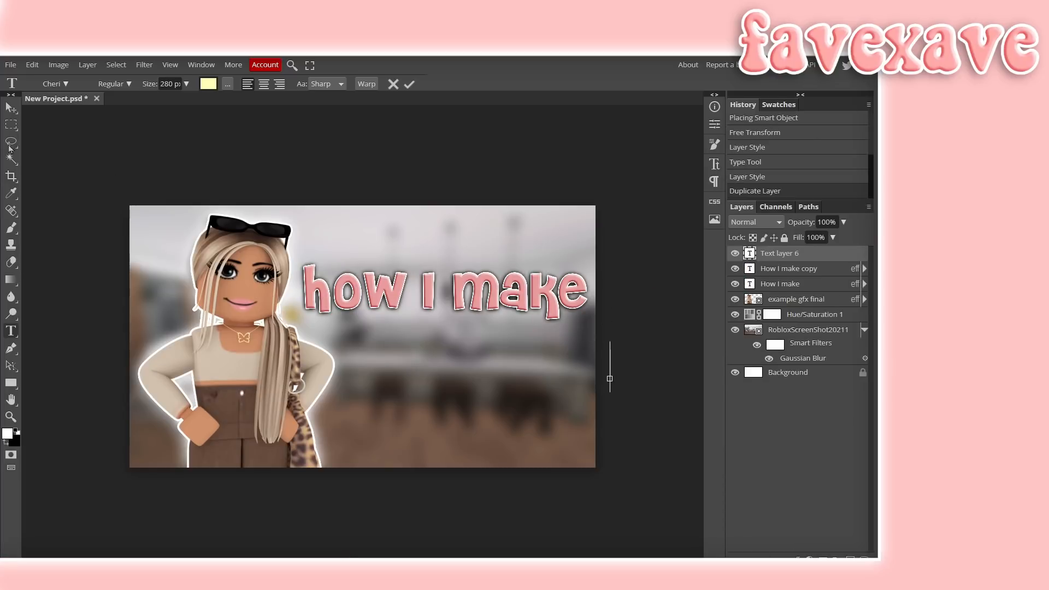
left_click(11, 111)
left_click_drag(484, 283, 490, 309)
- Replace the copied line's text with 'my'
left_click(577, 345)
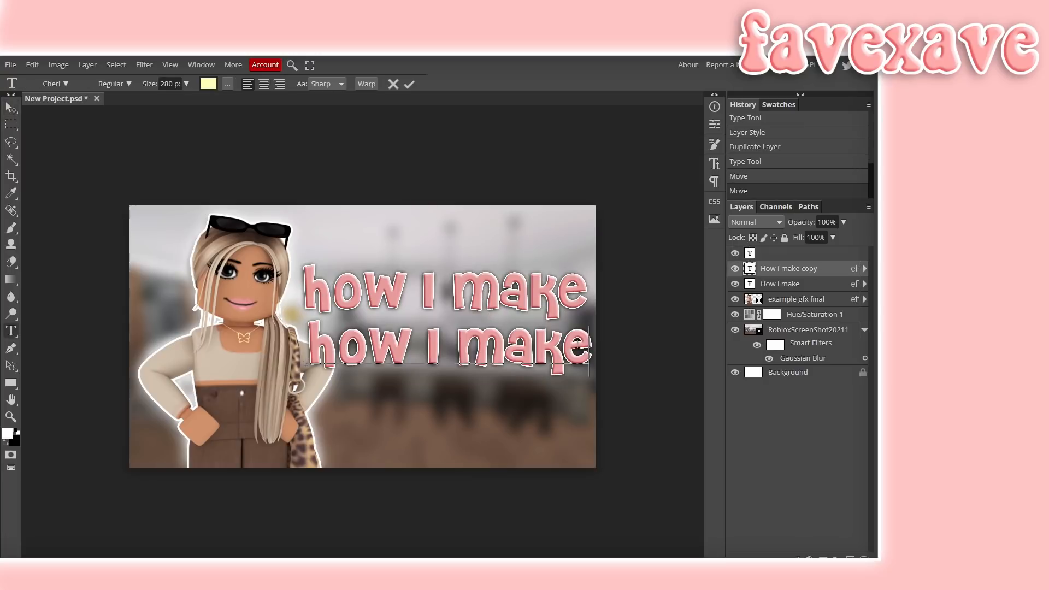
left_click_drag(586, 344, 304, 349)
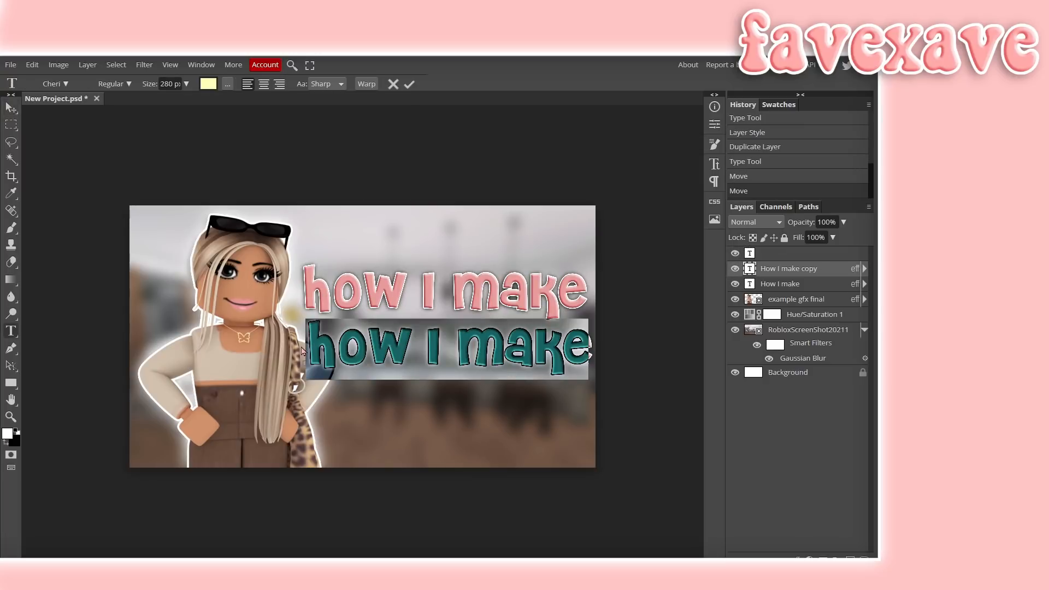
type("my")
- Set the 'my' text to 300 px and change its font to Hello
left_click_drag(306, 349, 491, 346)
left_click(388, 346)
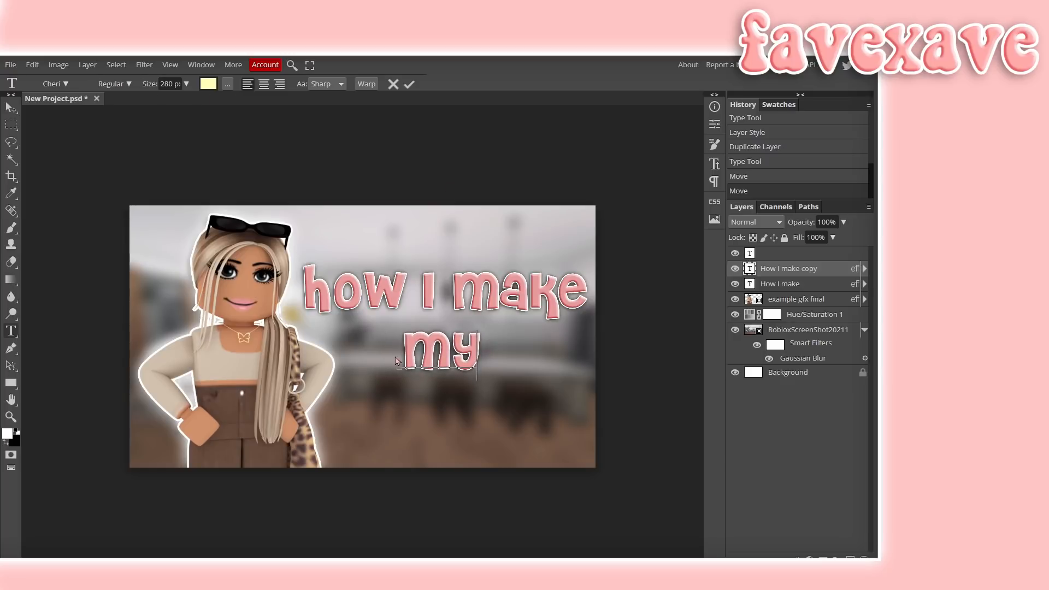
left_click_drag(407, 353, 505, 368)
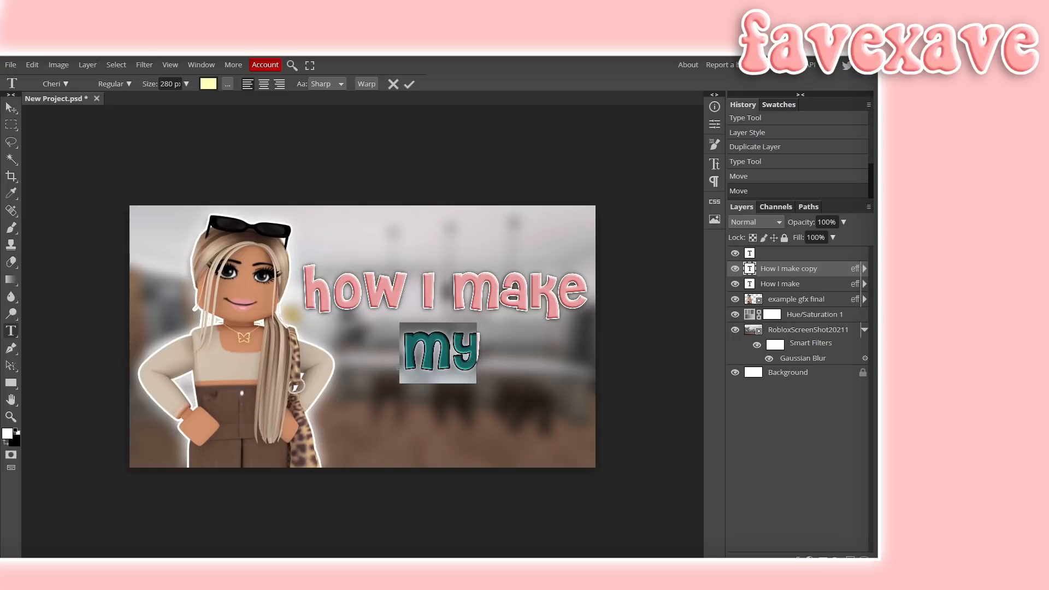
left_click(173, 84)
key("BackSpace")
key("BackSpace")
key("BackSpace")
key("BackSpace")
type("300")
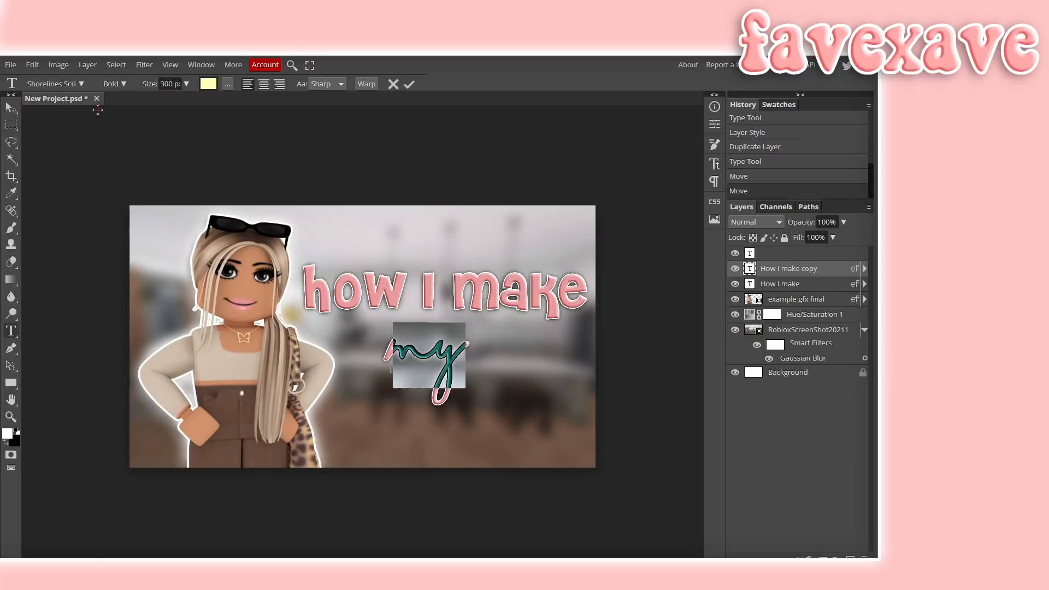
left_click(78, 86)
left_click(164, 341)
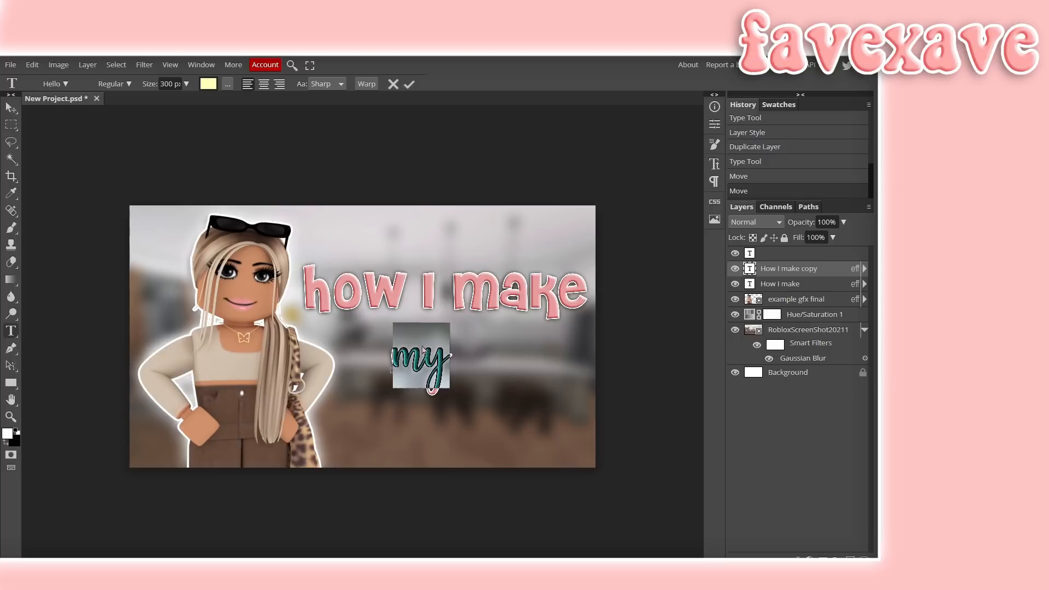
- Enlarge the 'my' text to 500 px and position it just below the 'how i make' line
double_click(448, 355)
double_click(176, 83)
type("500")
key("Return")
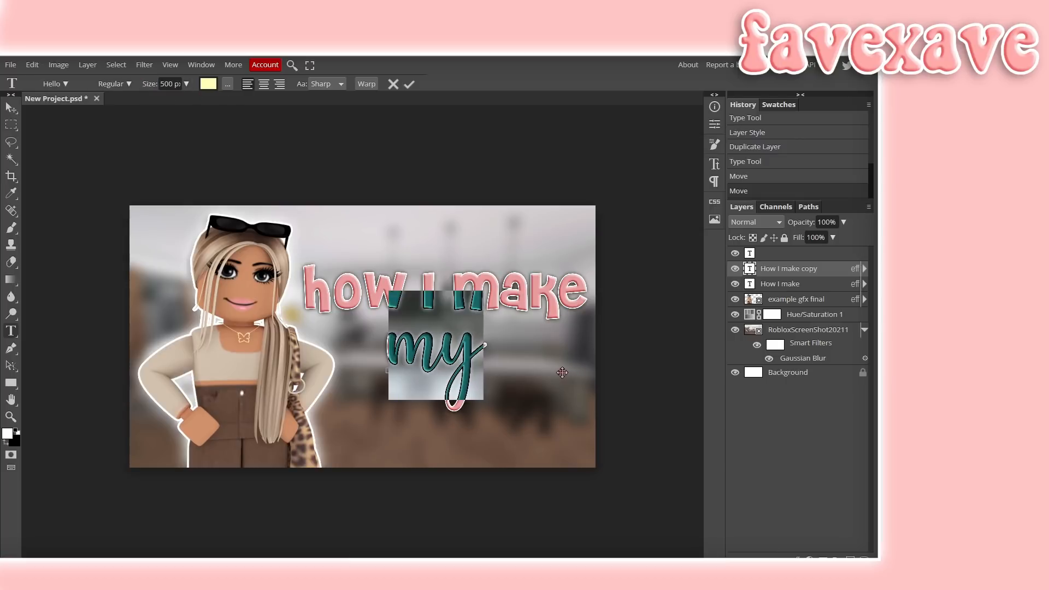
left_click(11, 125)
left_click(240, 232)
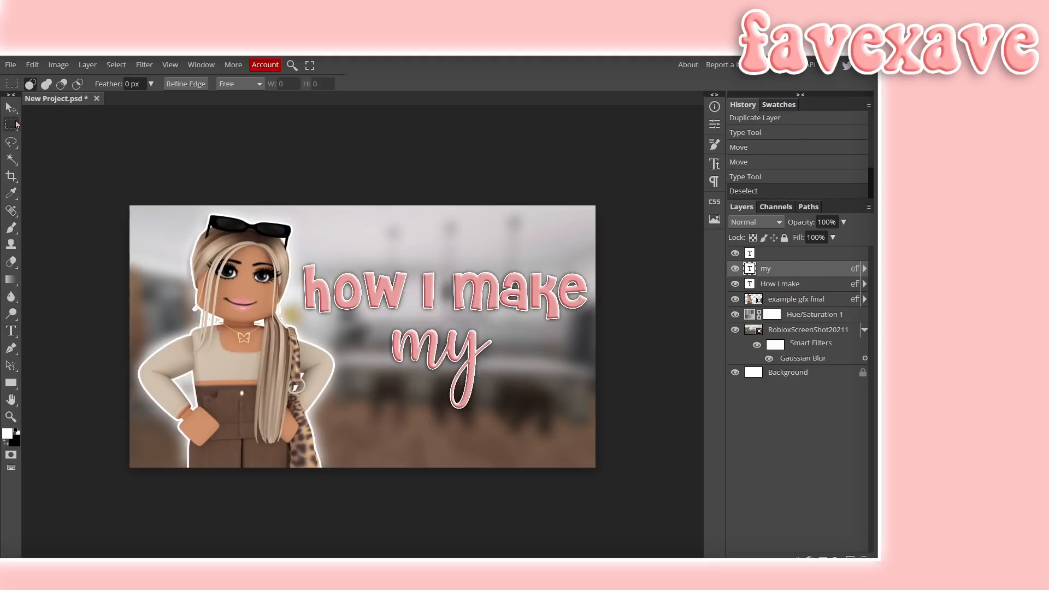
left_click(11, 108)
left_click_drag(580, 422, 589, 418)
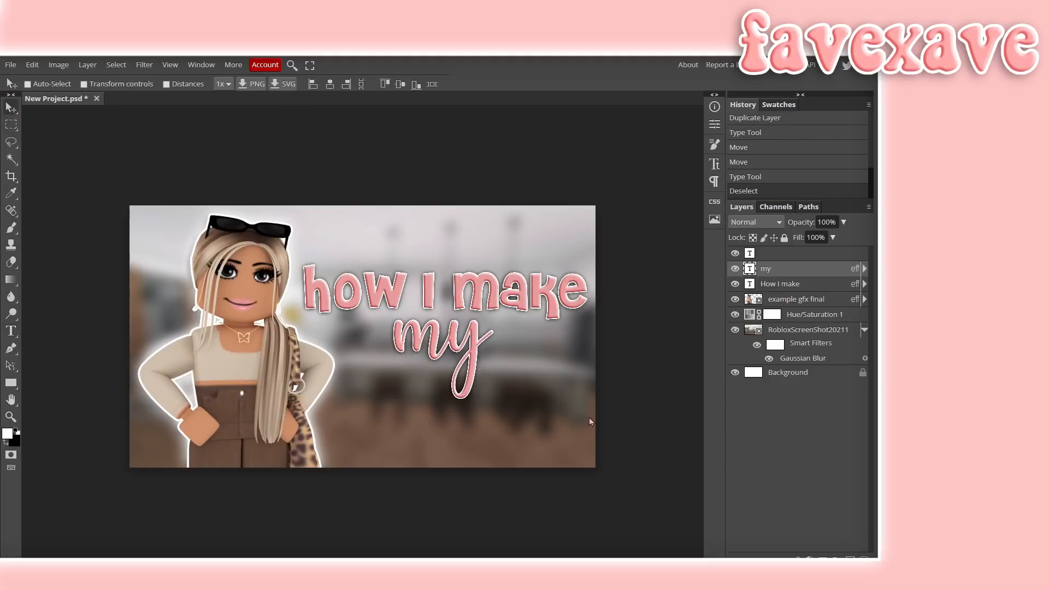
- Open the 'my' layer's style and set its Color Overlay to a pale yellow
double_click(787, 270)
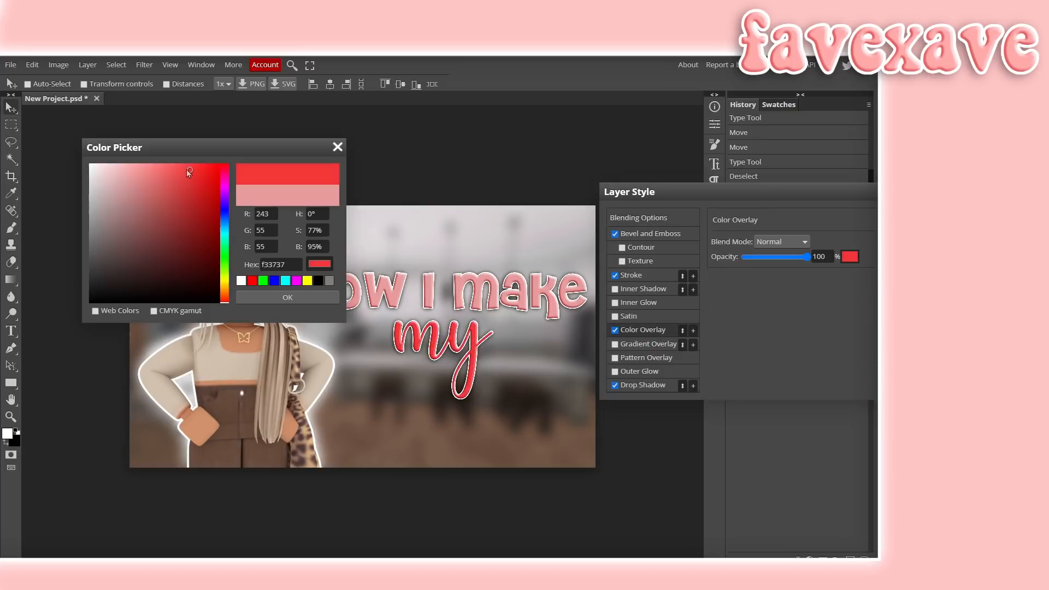
mouse_move(188, 170)
left_mouse_down()
mouse_move(96, 154)
mouse_move(234, 145)
mouse_move(199, 144)
mouse_move(221, 183)
mouse_move(231, 314)
left_mouse_up()
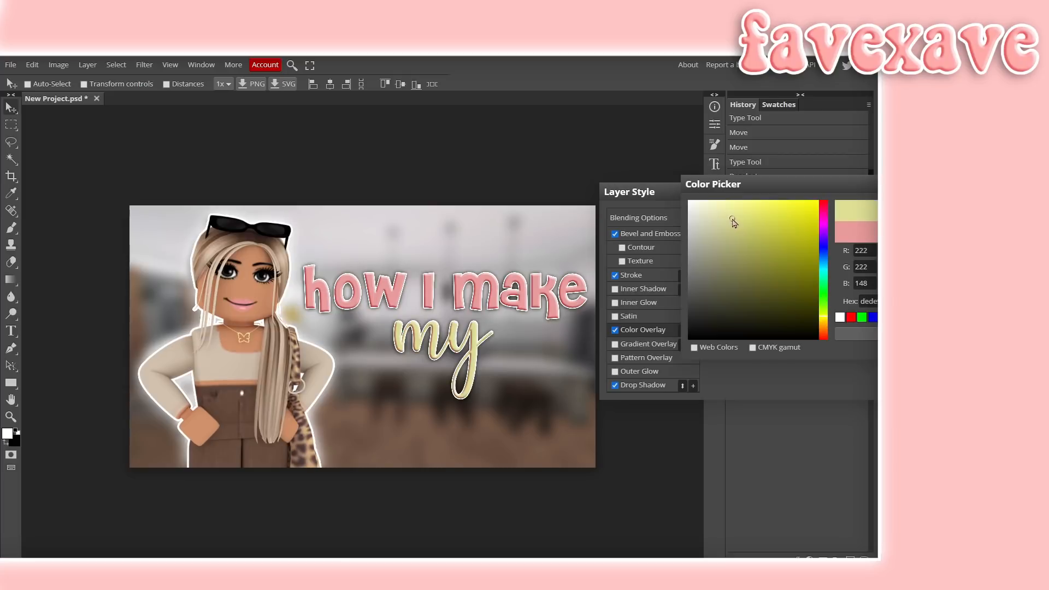
left_click_drag(733, 219, 724, 213)
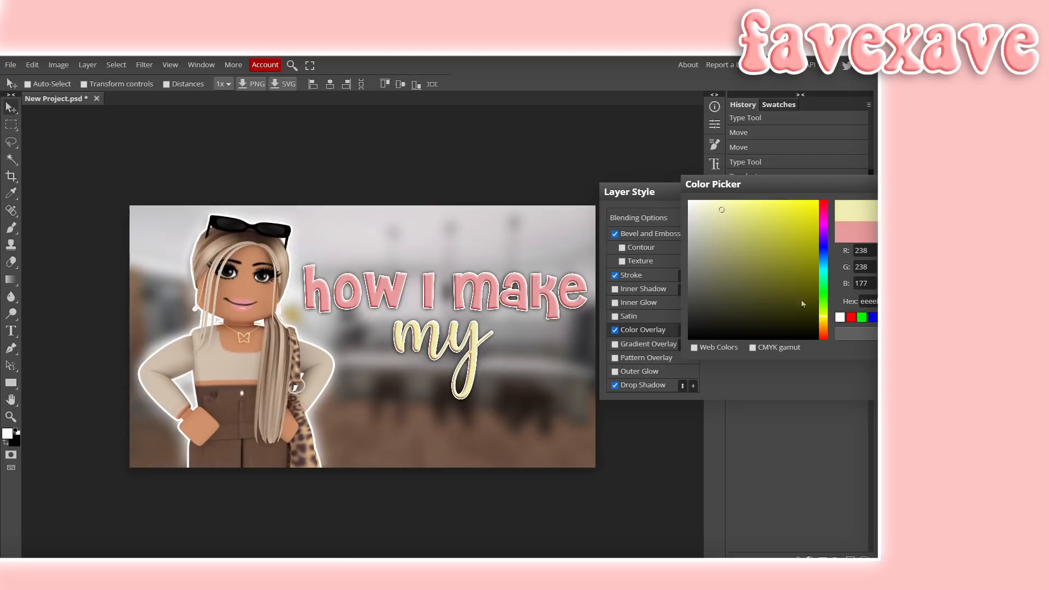
left_click(863, 335)
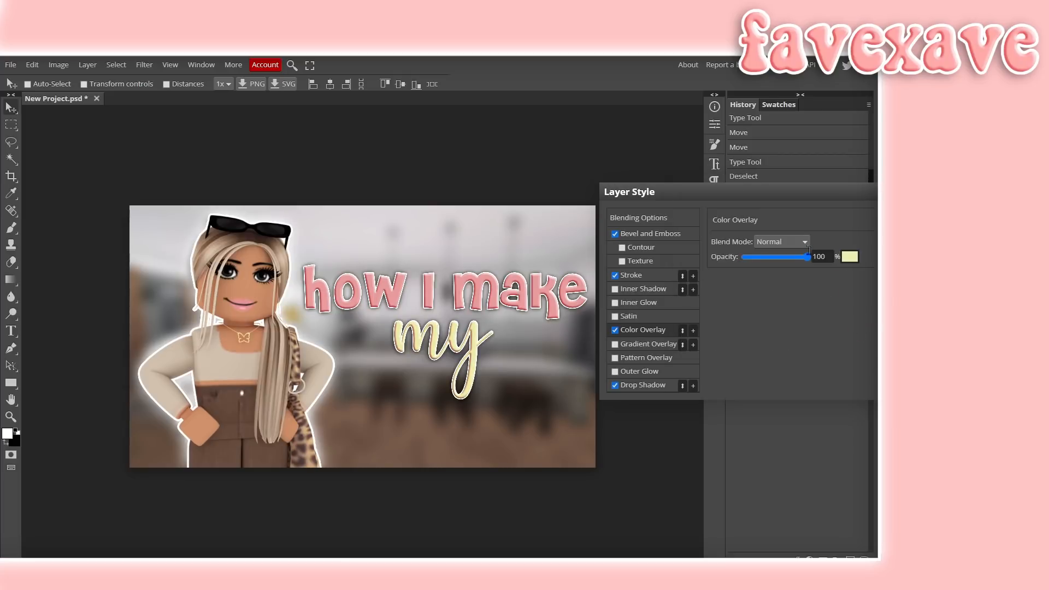
- Set the Bevel and Emboss shadow colour to b8b86e and apply the layer style
left_click(671, 235)
left_click(807, 402)
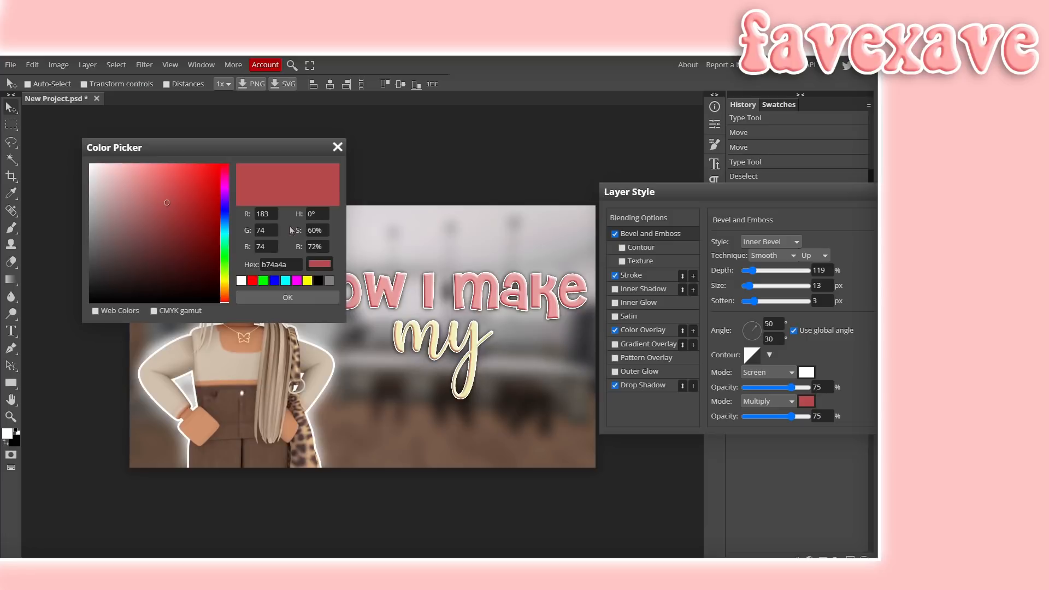
left_click(307, 280)
left_click(142, 202)
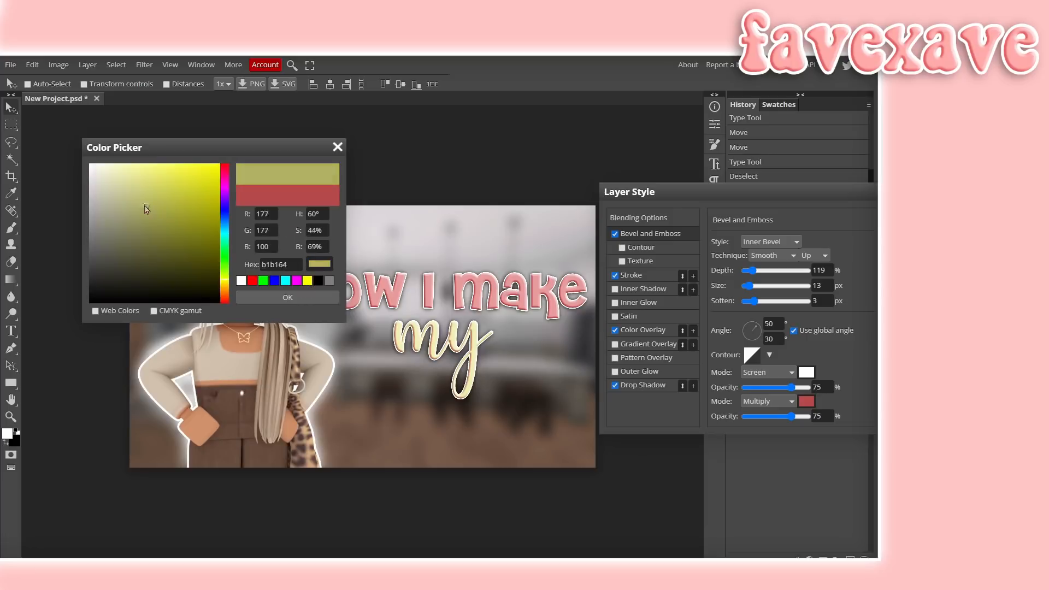
left_click(271, 295)
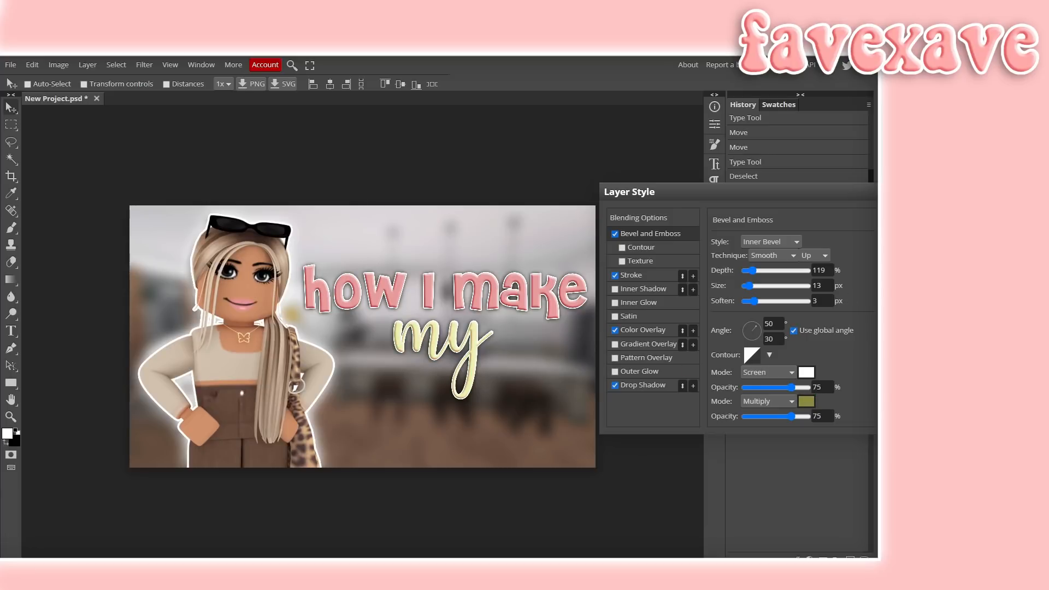
key("Return")
- Duplicate the 'How I make' layer and move the copy below the 'my' line
left_click(820, 283)
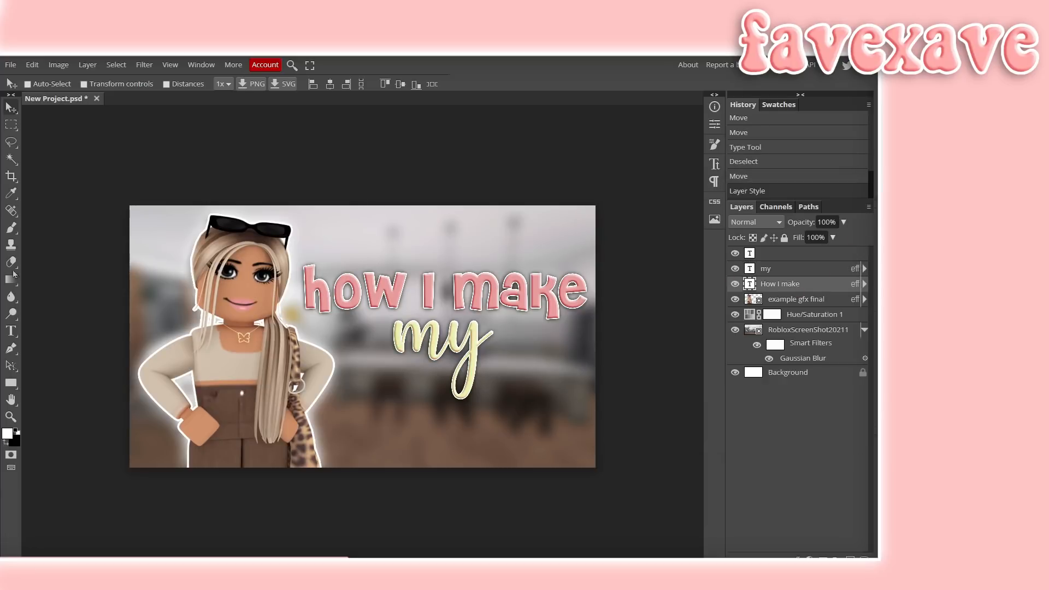
right_click(797, 287)
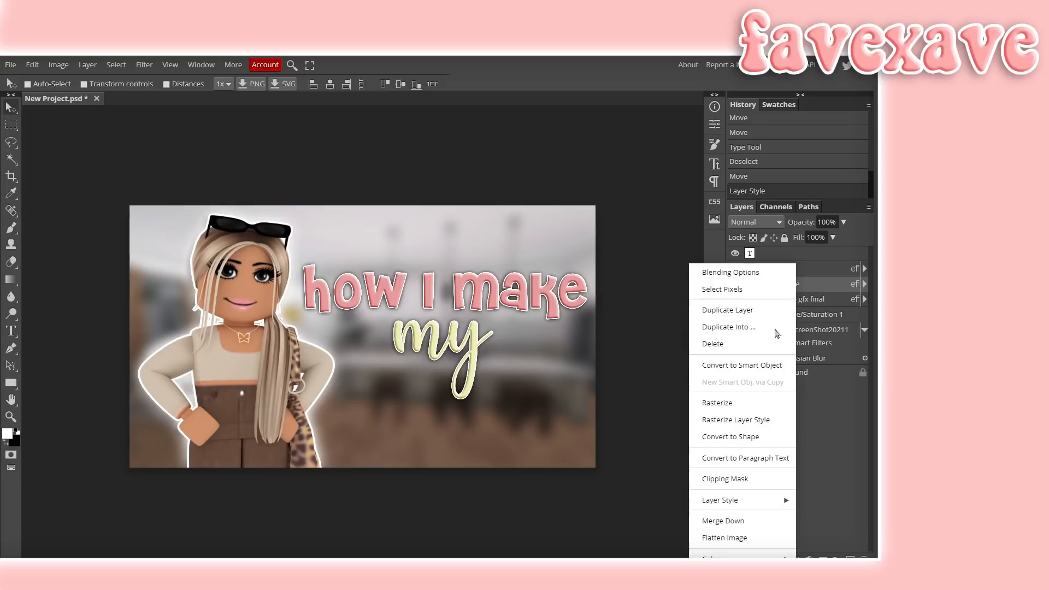
left_click(727, 309)
left_click_drag(504, 261, 510, 392)
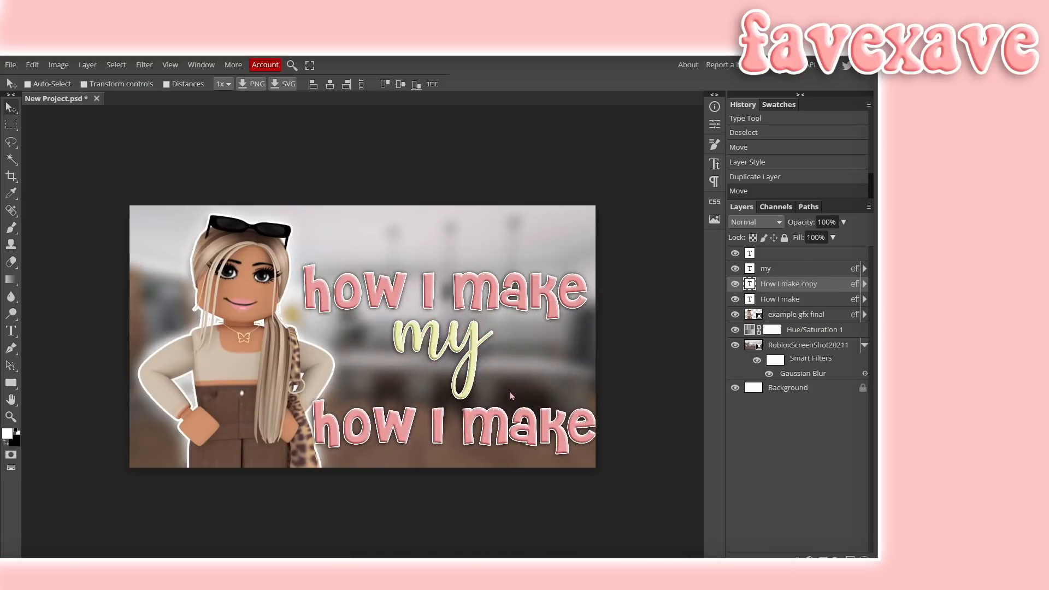
- Replace the copied line's text with 'Thumbnails' and nudge it slightly upward
double_click(318, 427)
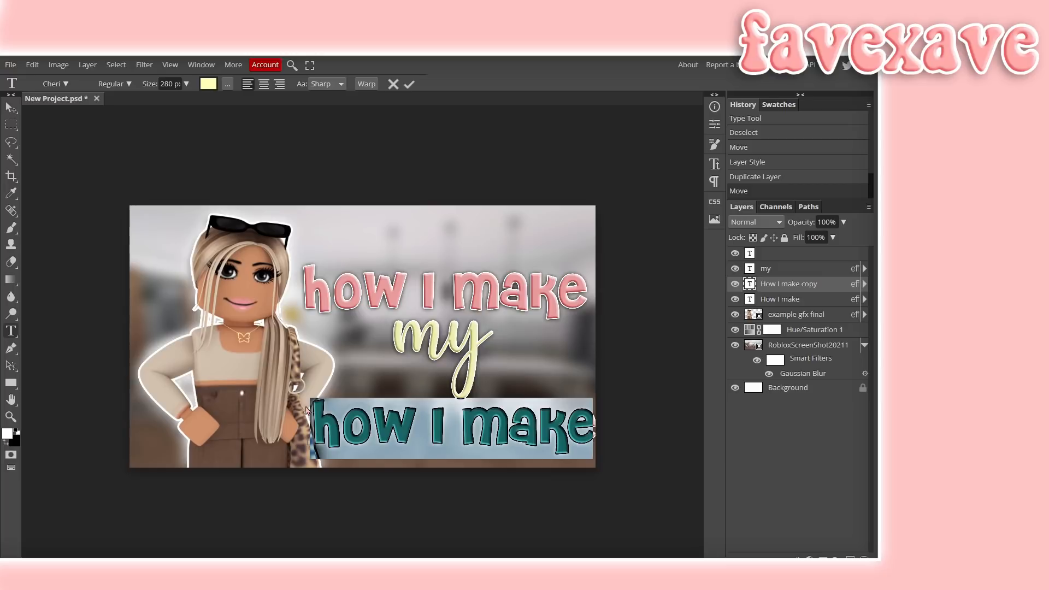
key("BackSpace")
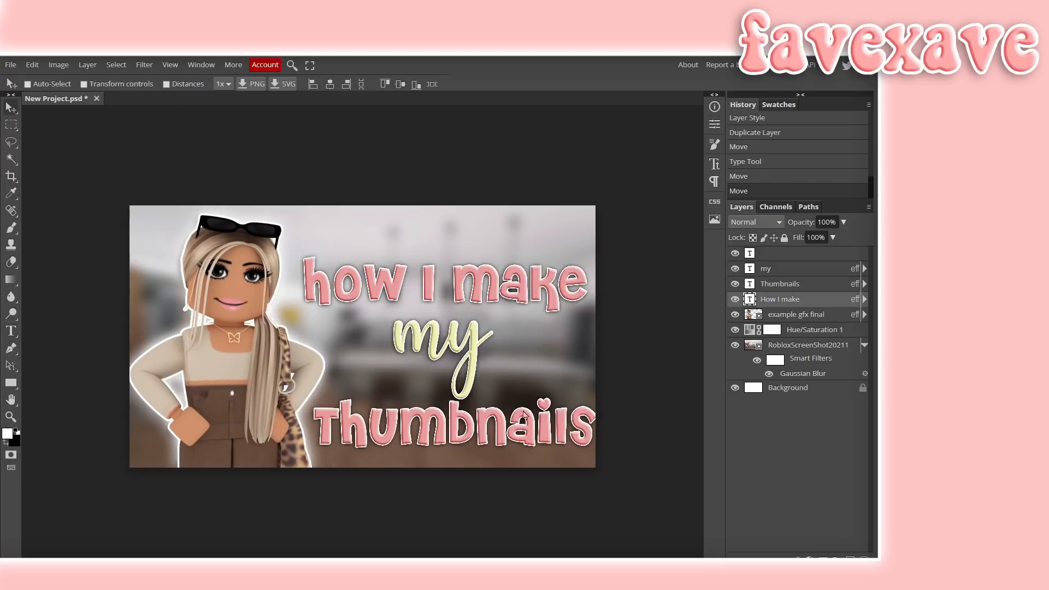
left_click(780, 284)
left_click_drag(605, 415, 608, 395)
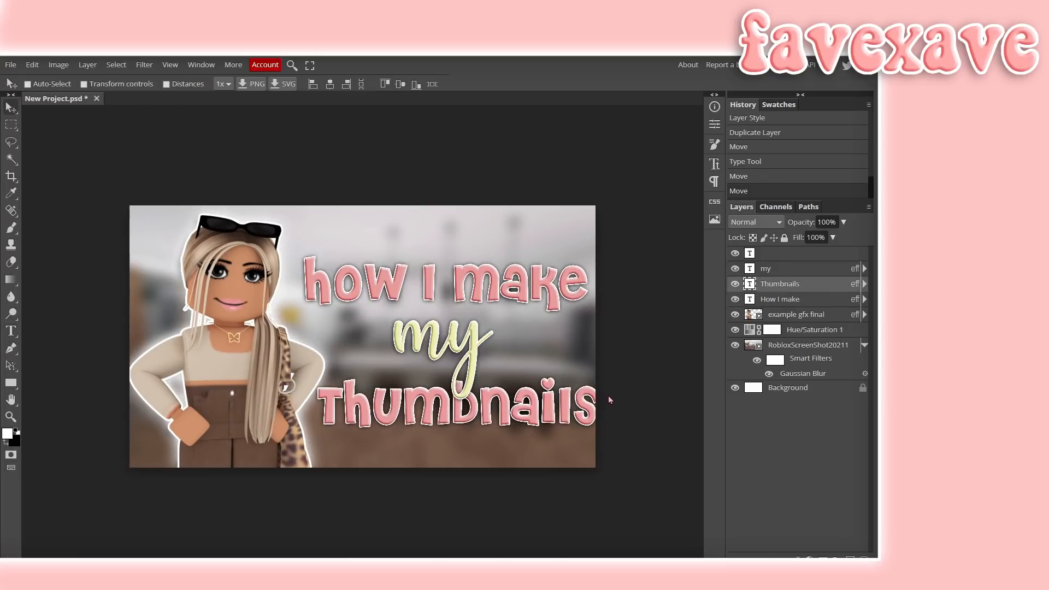
- Move the 'Thumbnails' layer above 'my' and adjust the positions of the title lines
left_click(781, 269)
left_click_drag(769, 269, 792, 289)
left_click_drag(503, 407, 505, 410)
left_click(766, 304)
left_click_drag(517, 280, 520, 296)
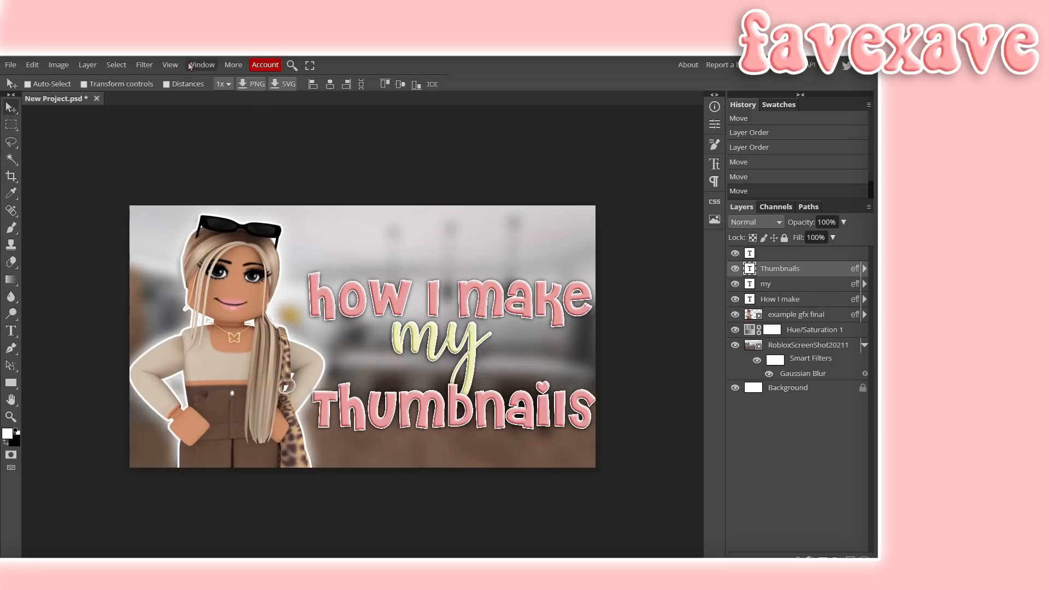
- Apply an Arc warp with a slight bend to the 'Thumbnails' text
double_click(415, 410)
left_click(366, 84)
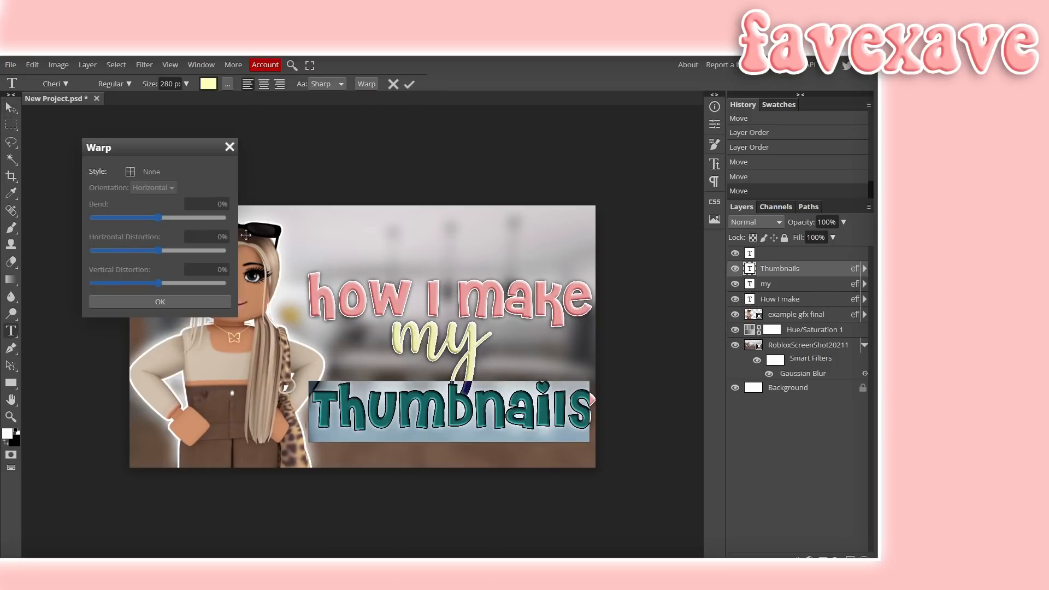
left_click(150, 172)
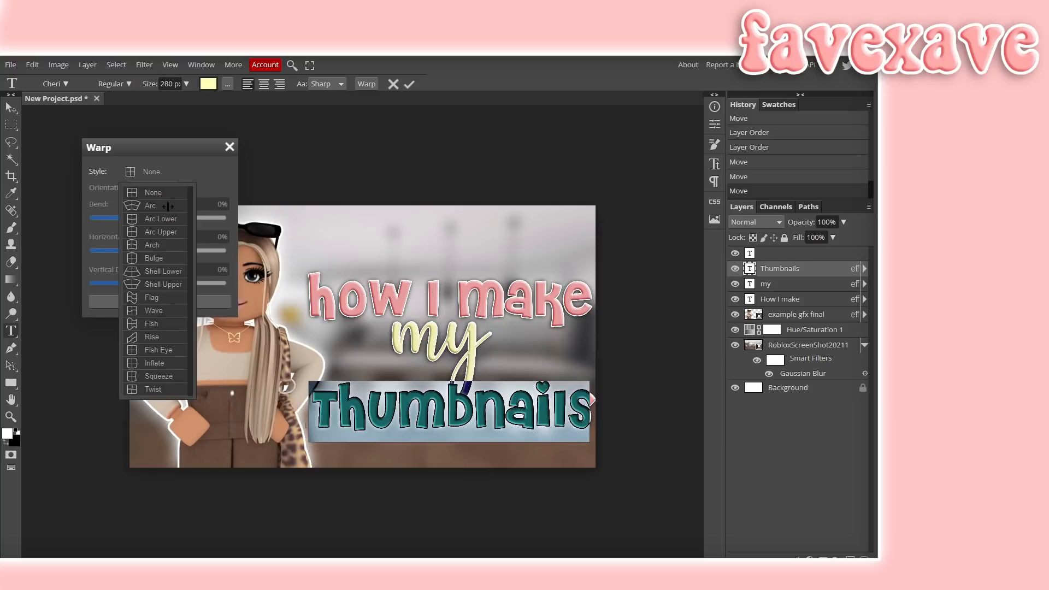
left_click(168, 206)
left_click_drag(190, 217, 158, 218)
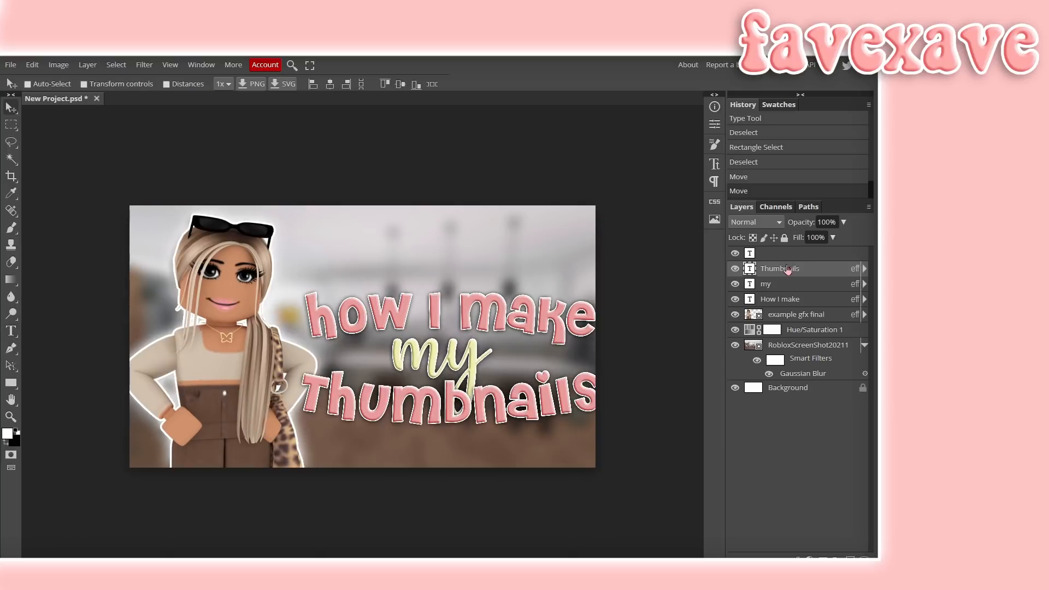
- Merge the three title text layers into one layer and nudge it into place
right_click(788, 270)
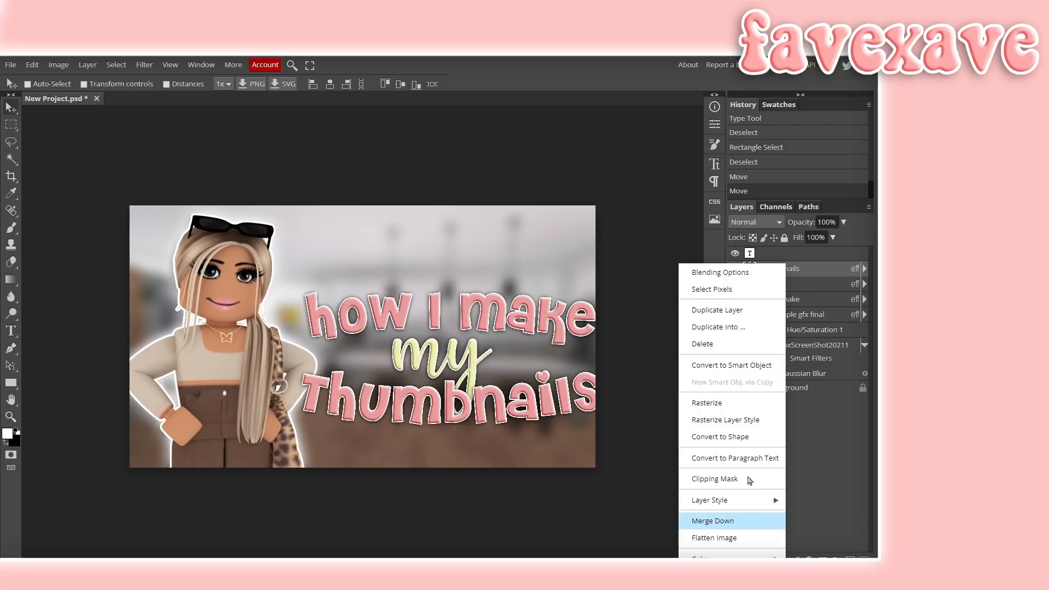
left_click(707, 520)
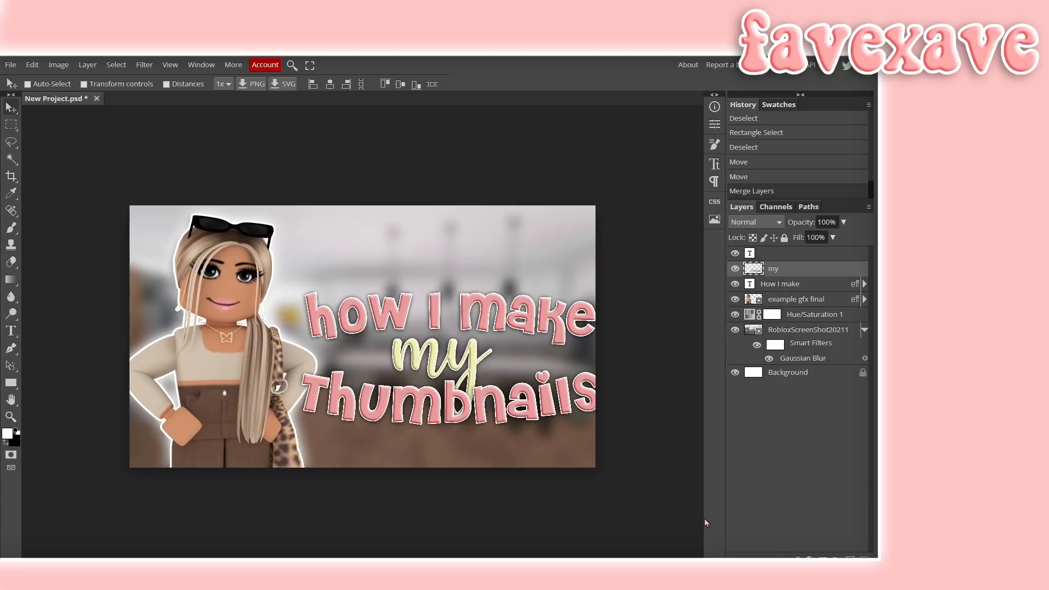
right_click(771, 269)
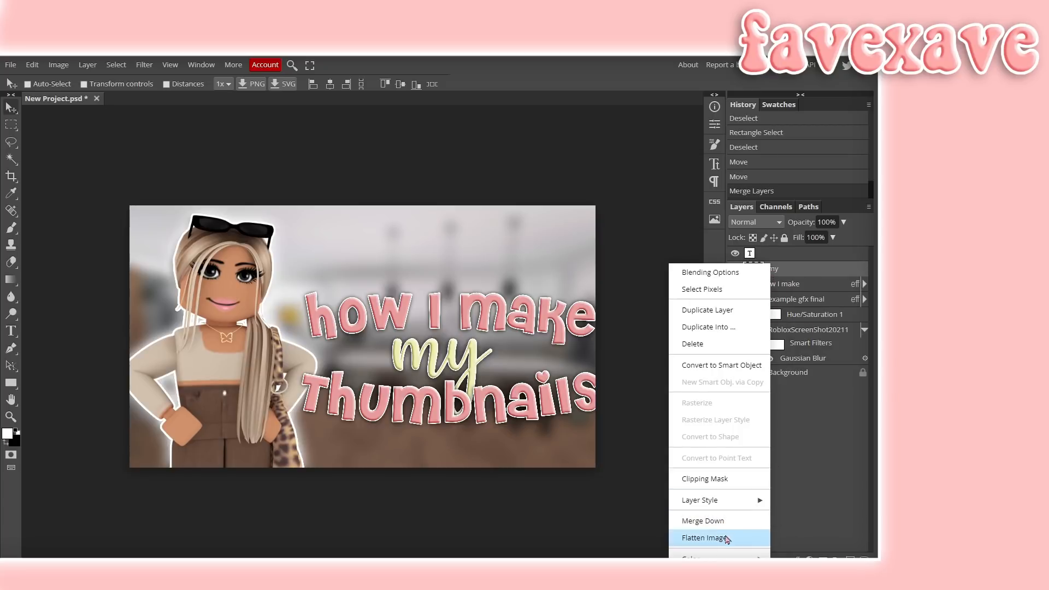
left_click(697, 520)
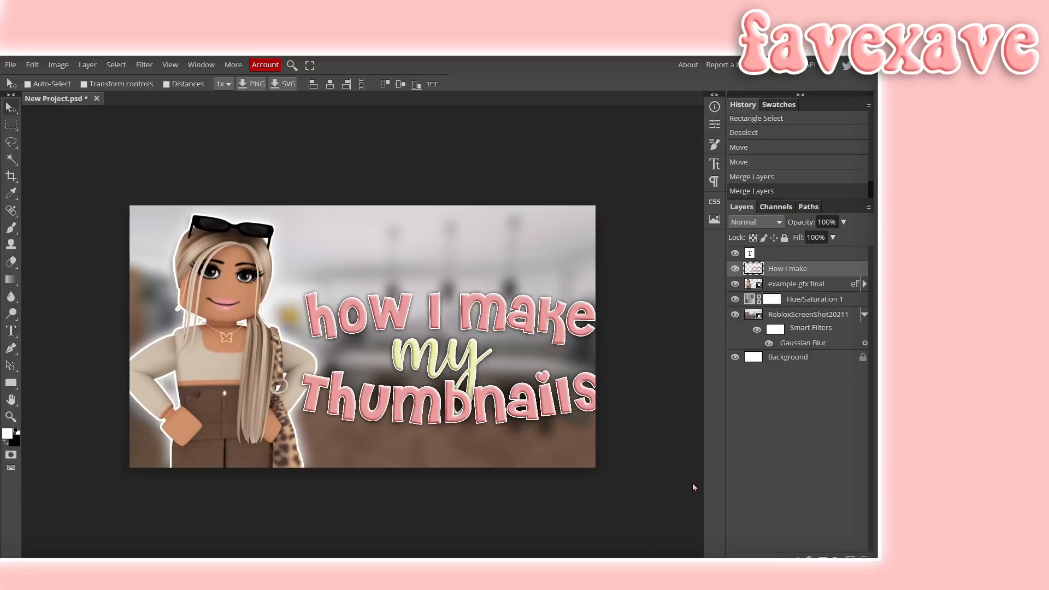
mouse_move(529, 275)
left_mouse_down()
mouse_move(511, 268)
mouse_move(521, 280)
mouse_move(524, 271)
left_mouse_up()
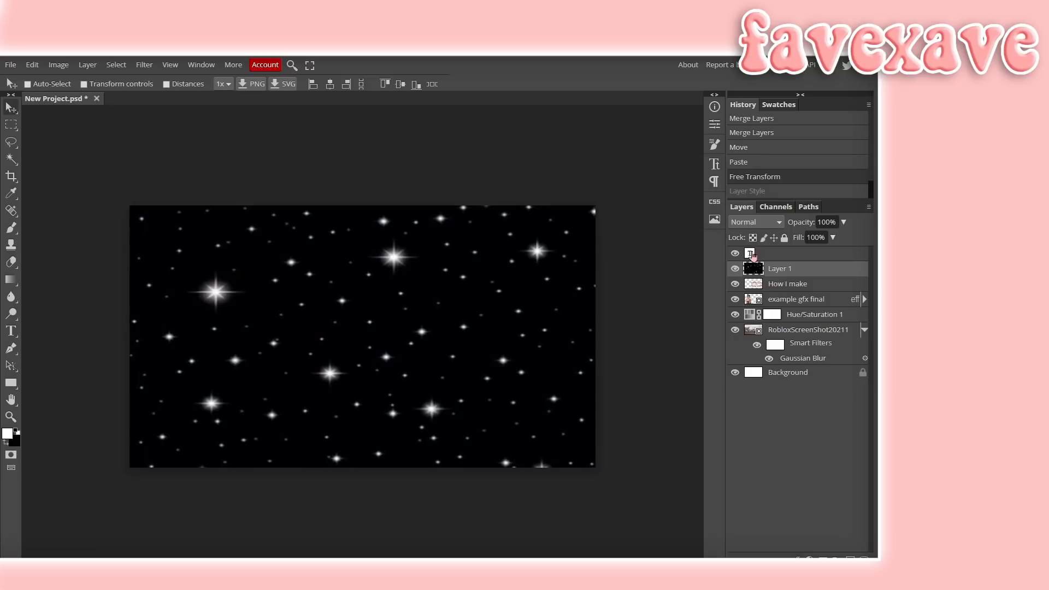
- Set the pasted sparkle layer's blend mode to Screen
double_click(812, 270)
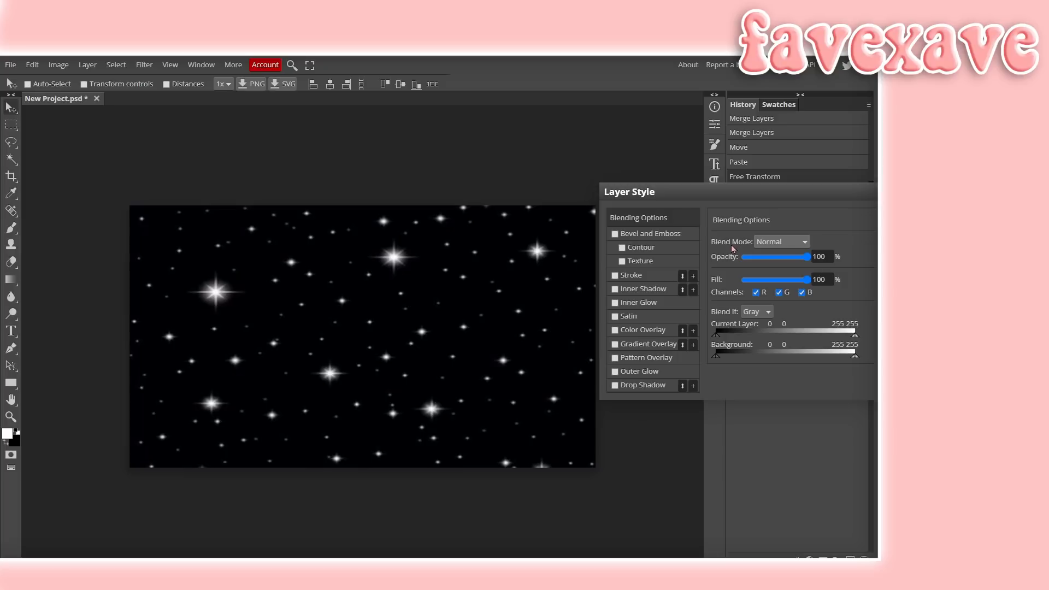
left_click(776, 243)
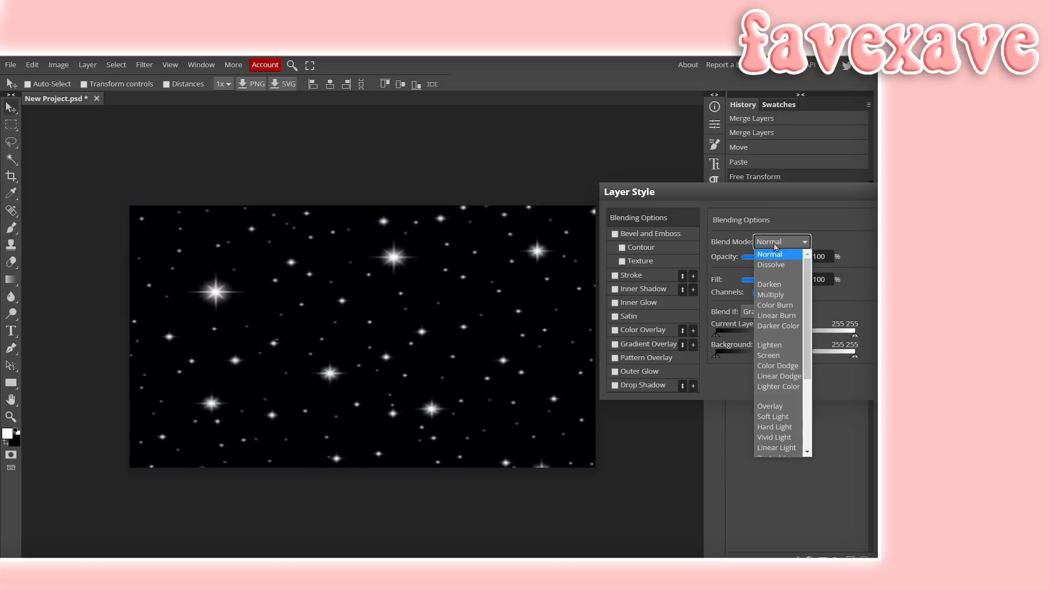
left_click(769, 355)
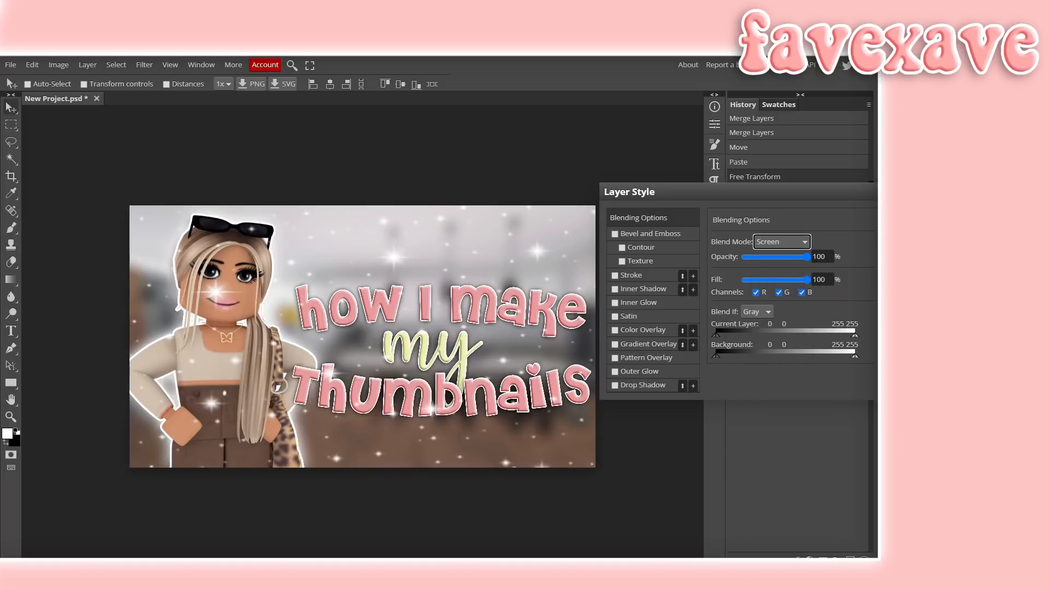
key("Return")
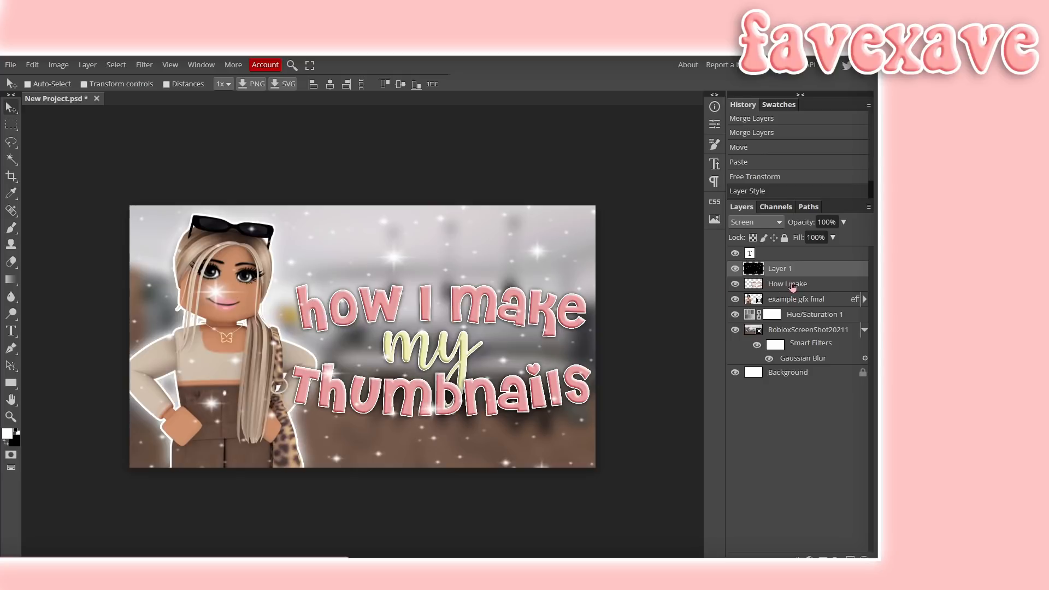
- Move the sparkle layer below the character and apply a Gaussian Blur to it
left_click_drag(803, 270, 804, 307)
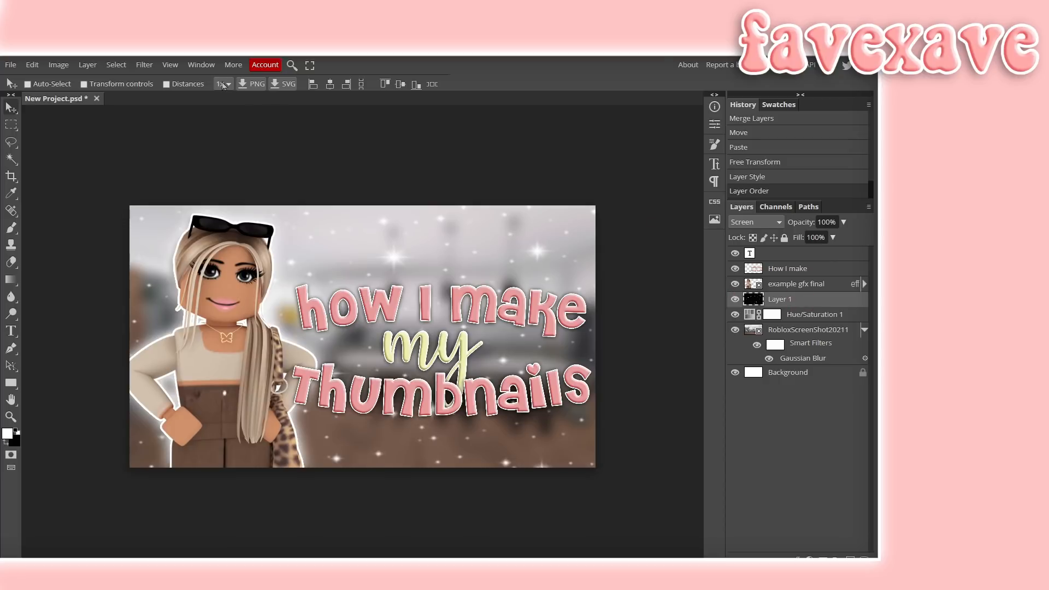
left_click(137, 63)
mouse_move(221, 173)
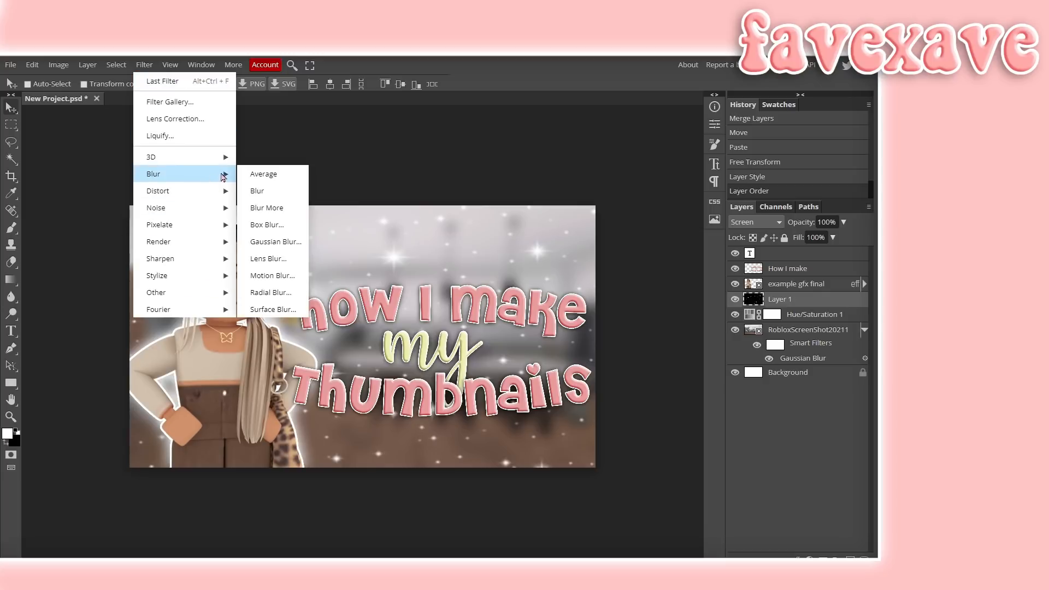
left_click(270, 242)
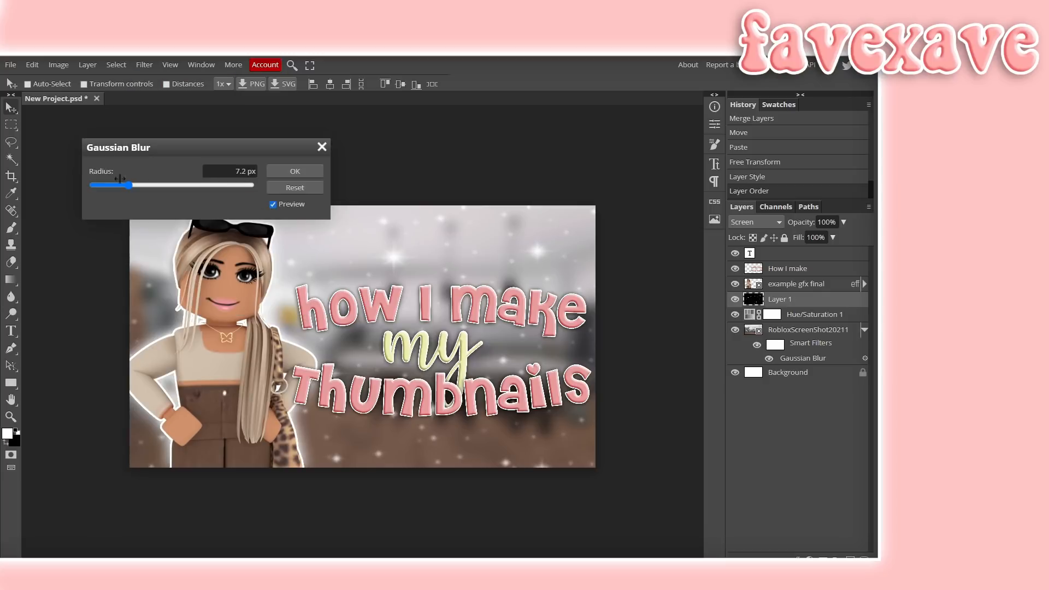
left_click_drag(129, 185, 134, 185)
left_click(288, 171)
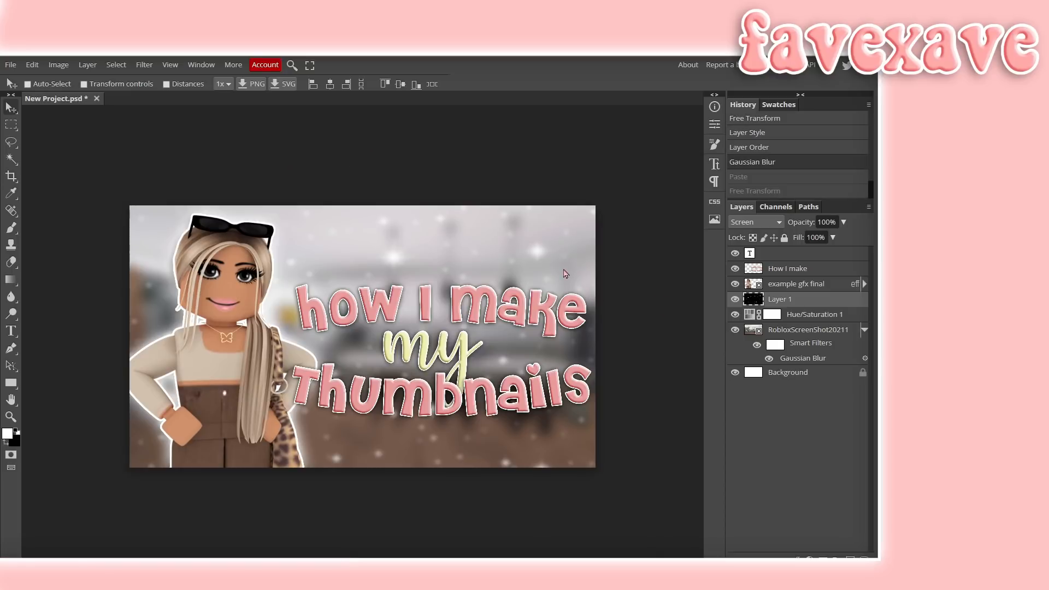
- Paste a star graphic, then scale it, rotate it about 20° and place it beside the character's face
key("ctrl+v")
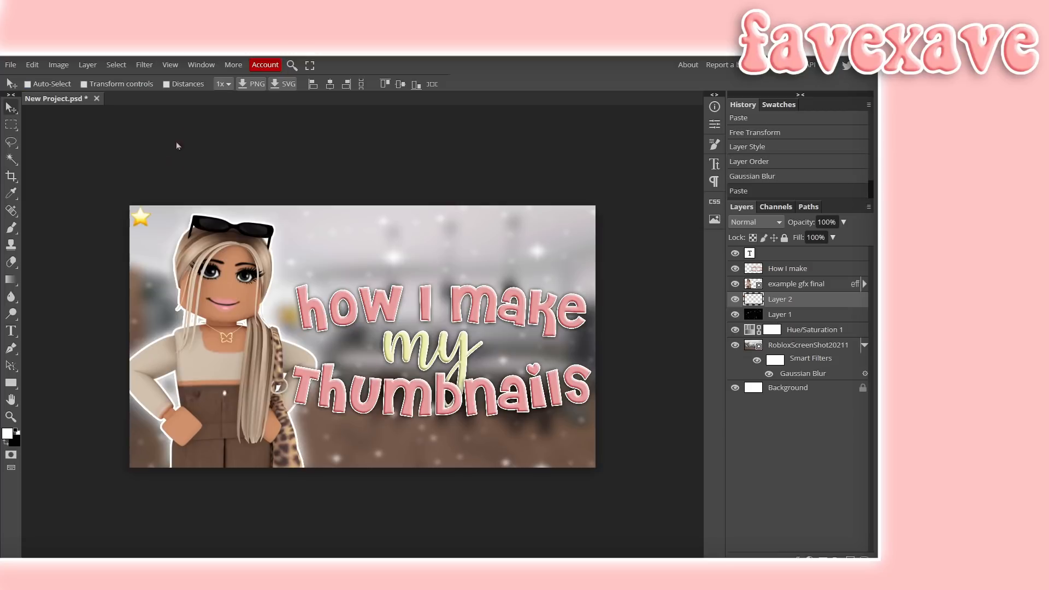
left_click(32, 65)
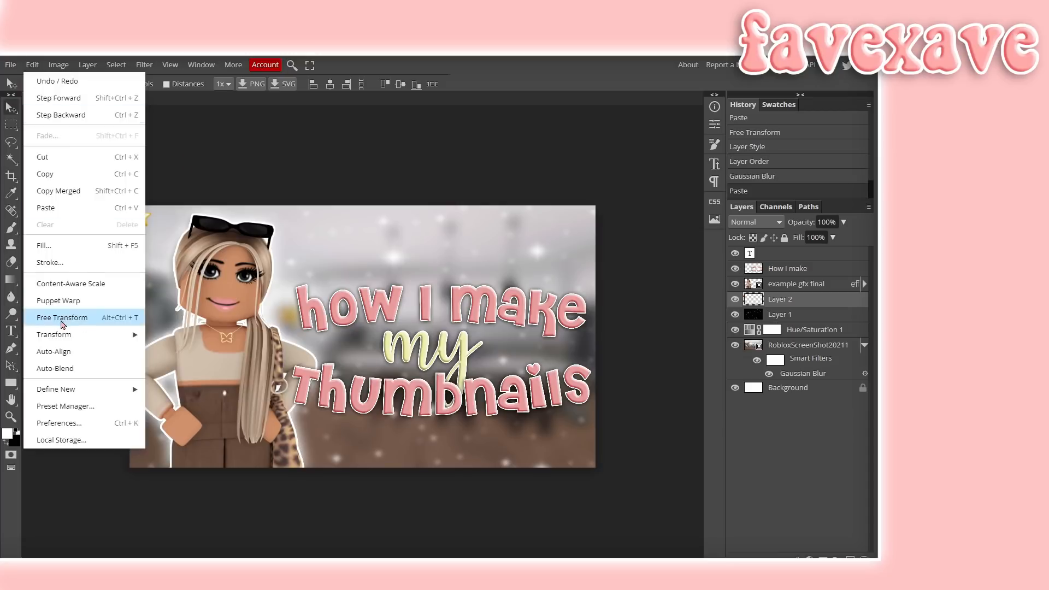
left_click(57, 317)
left_click_drag(152, 227, 181, 238)
left_click_drag(177, 237, 305, 275)
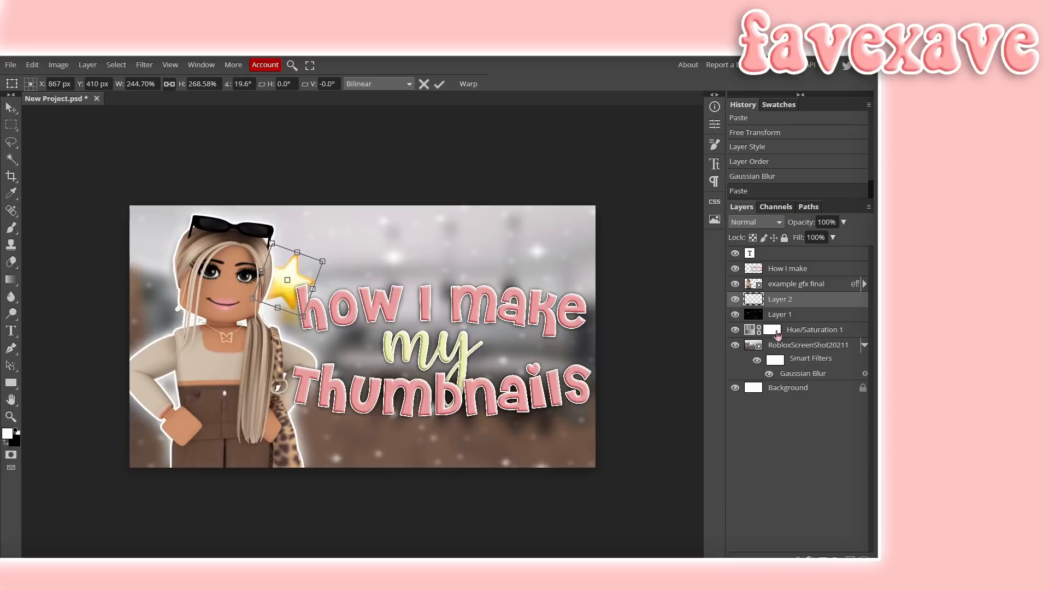
- Apply Drop Shadow and Stroke styles to the star layer and undo the last two changes
double_click(836, 307)
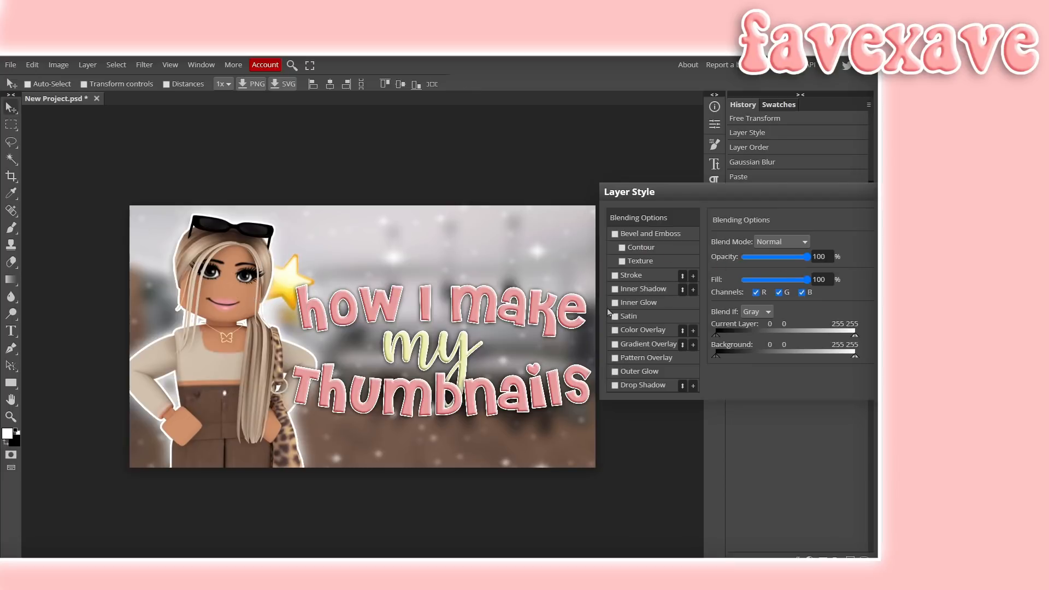
left_click(615, 387)
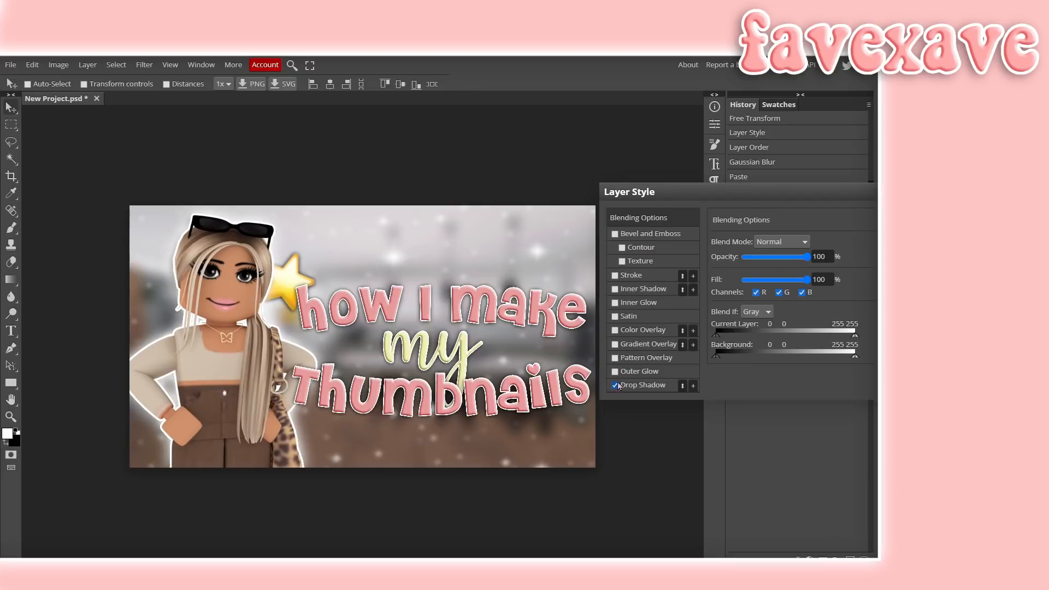
left_click(615, 276)
left_click(616, 331)
left_click(616, 331)
left_click(616, 345)
left_click(616, 345)
key("ctrl+z")
key("ctrl+z")
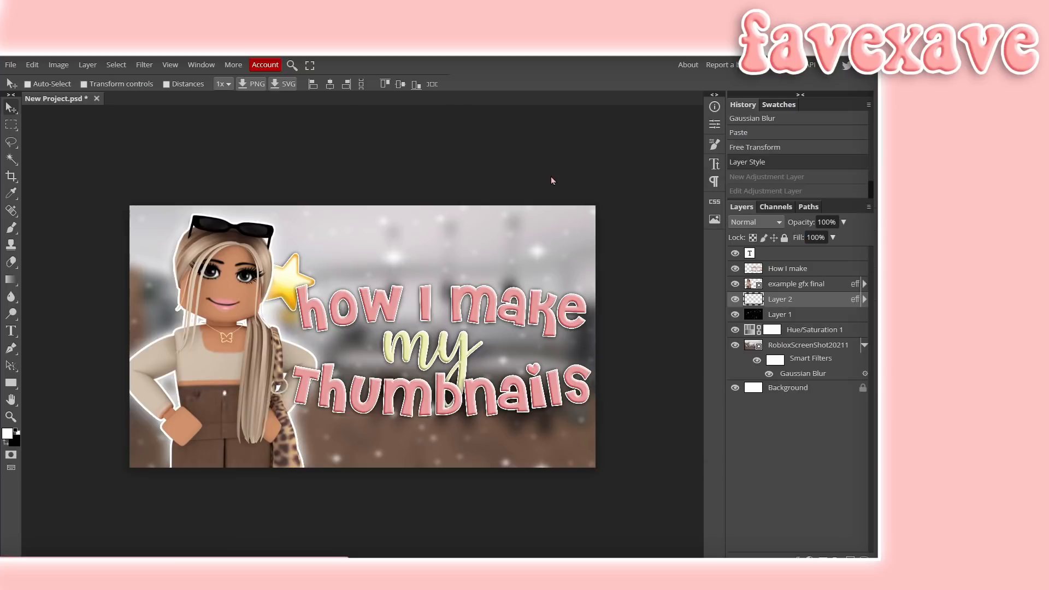